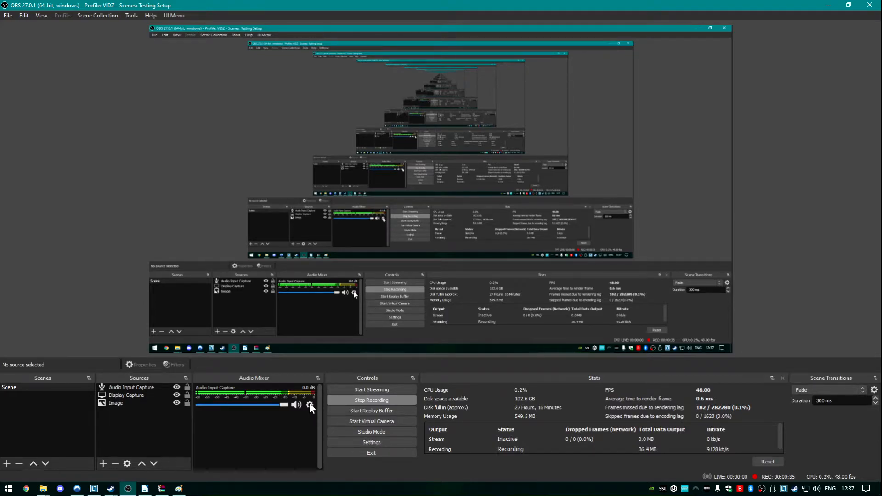
Step: Open the filters for Audio Input Capture and dock the Audio Mixer across the full width above the preview
click(310, 404)
click(255, 376)
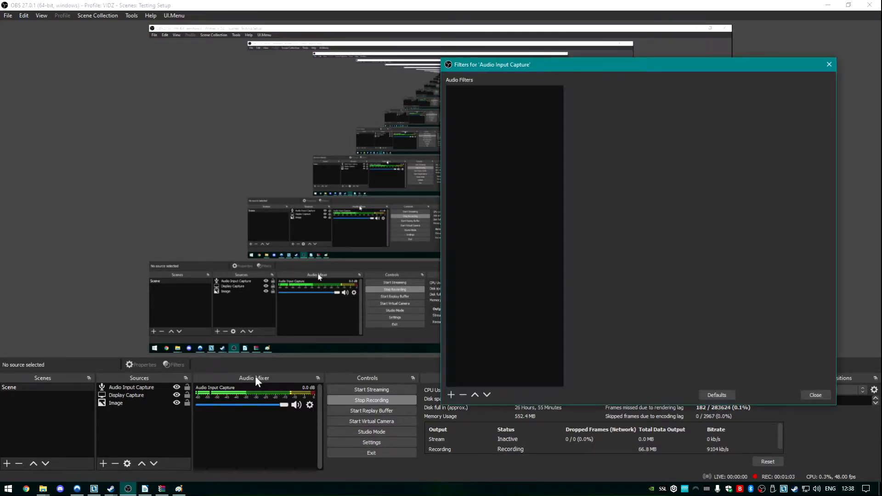
drag(266, 383, 32, 178)
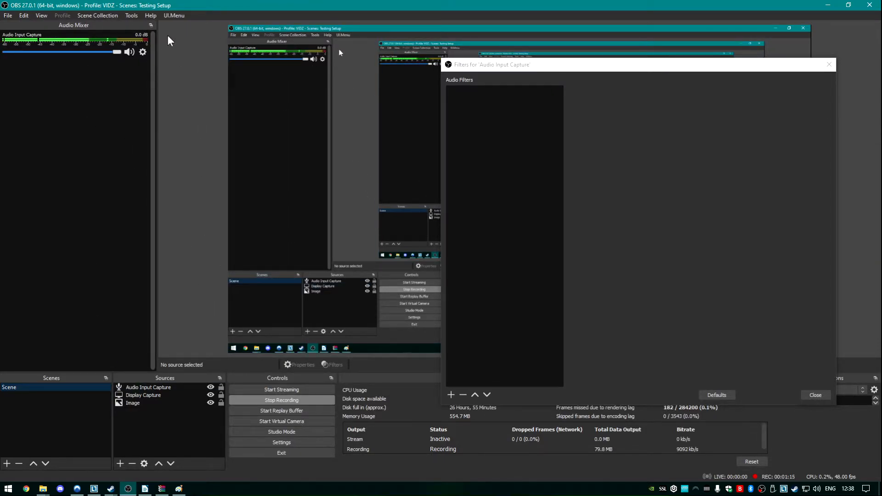
click(151, 26)
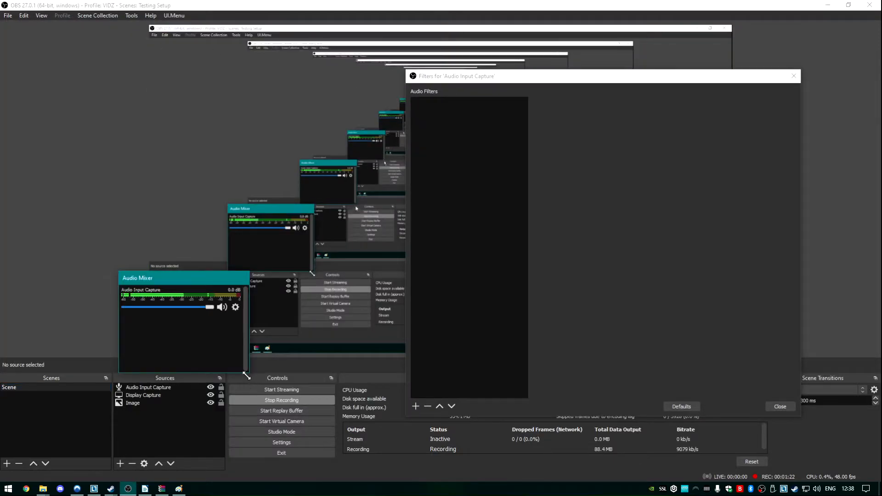
drag(247, 373, 780, 302)
drag(538, 279, 458, 40)
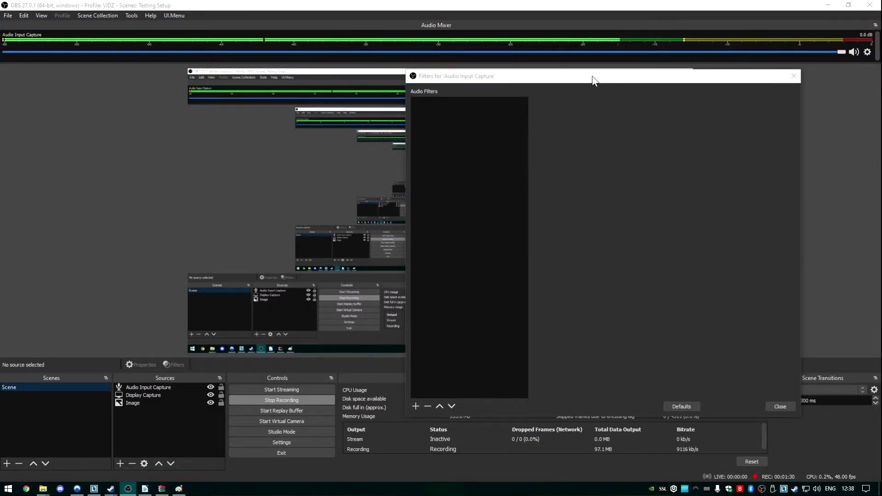
drag(591, 77, 643, 116)
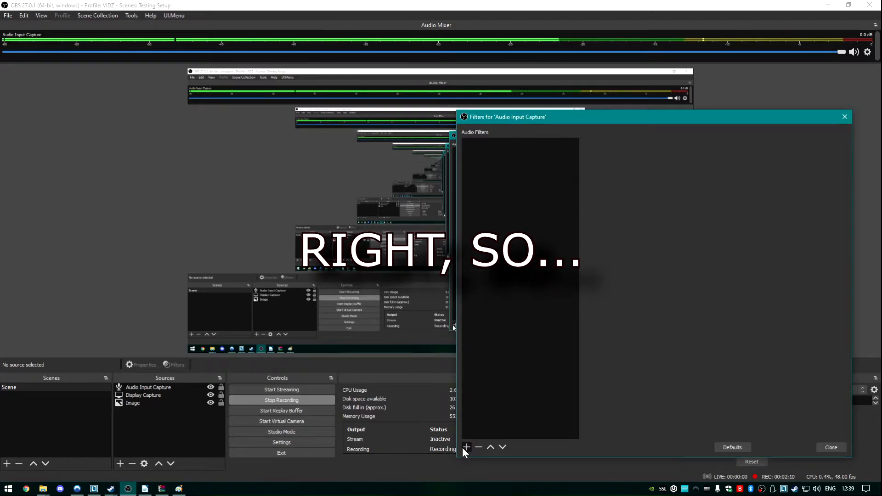
Step: Add a VST 2.x Plug-in filter named LOW_CUT to Audio Input Capture
click(465, 447)
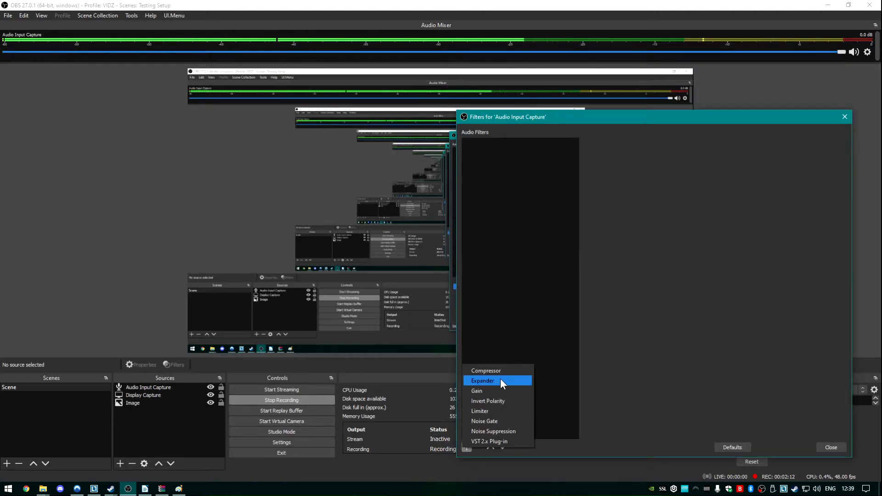
click(503, 442)
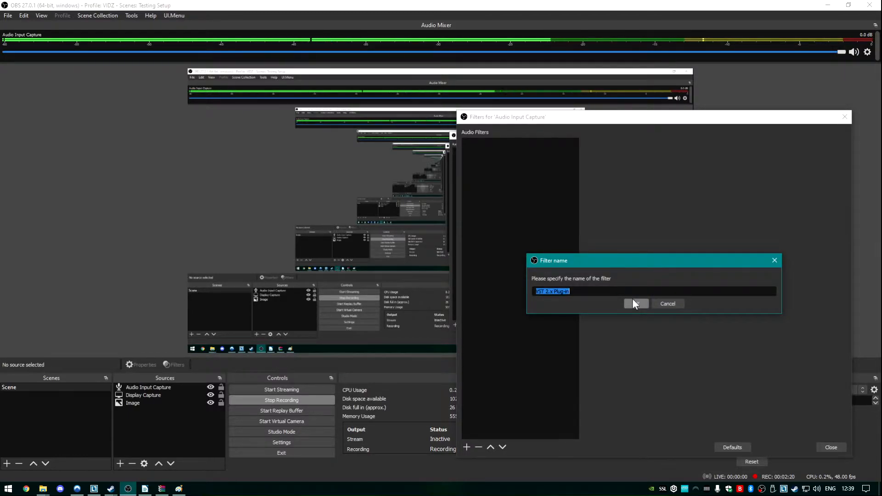
text(LOW_CUT)
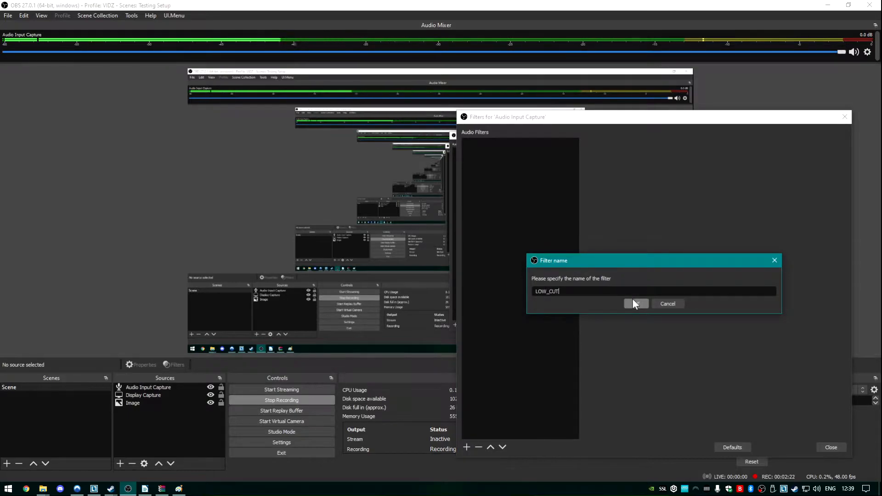
click(633, 298)
Step: Load the reaeq-standalone plug-in into the LOW_CUT filter and show its interface
click(692, 141)
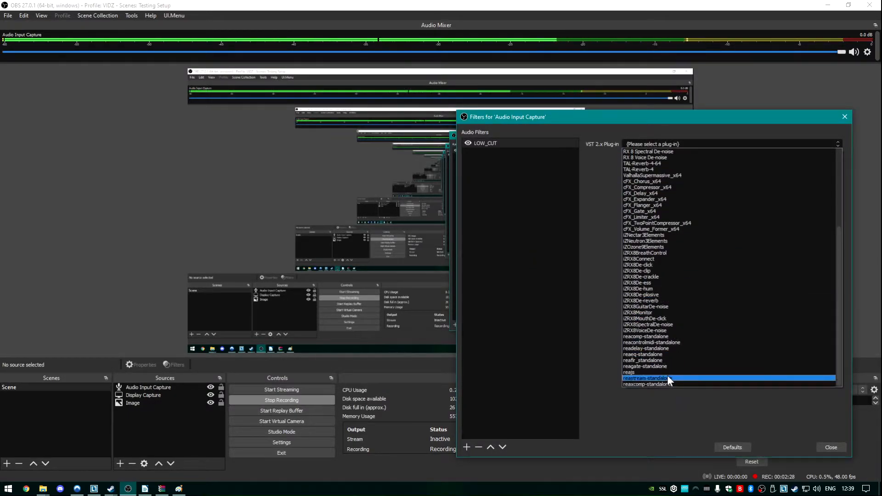
scroll(671, 235, up, 7)
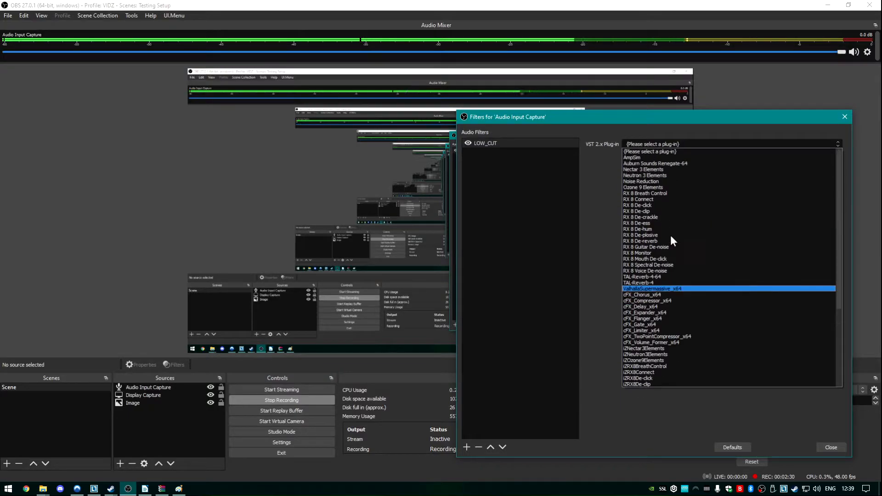
scroll(684, 285, down, 6)
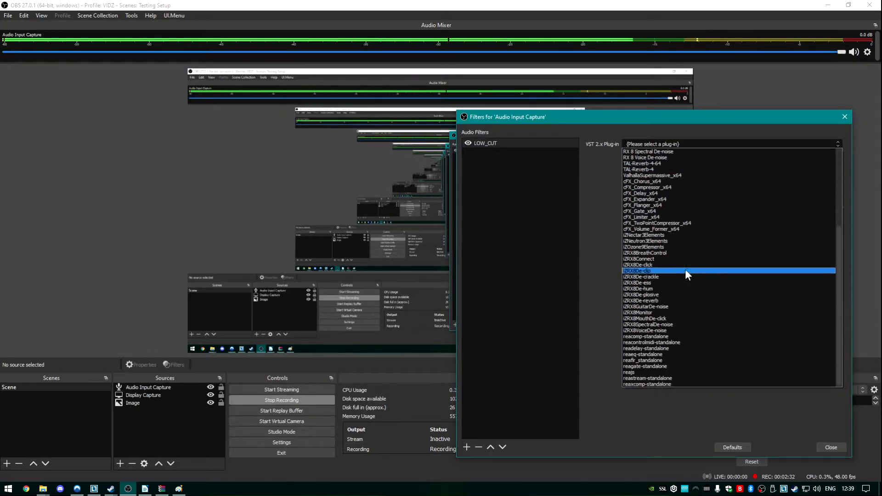
click(646, 355)
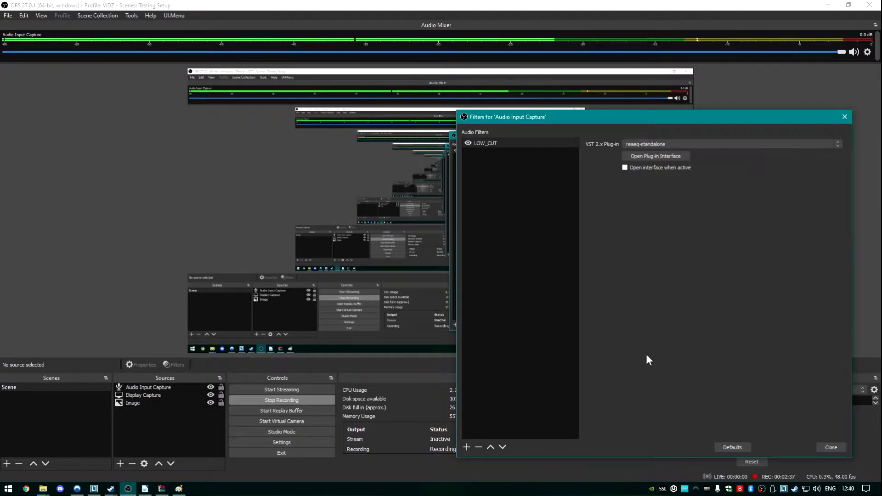
click(651, 156)
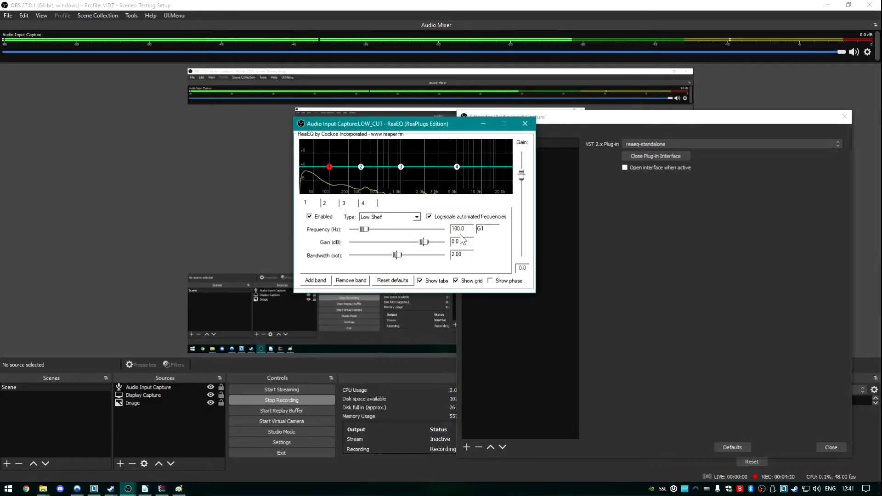
Step: Change the type of EQ band 1 to High Pass
click(393, 217)
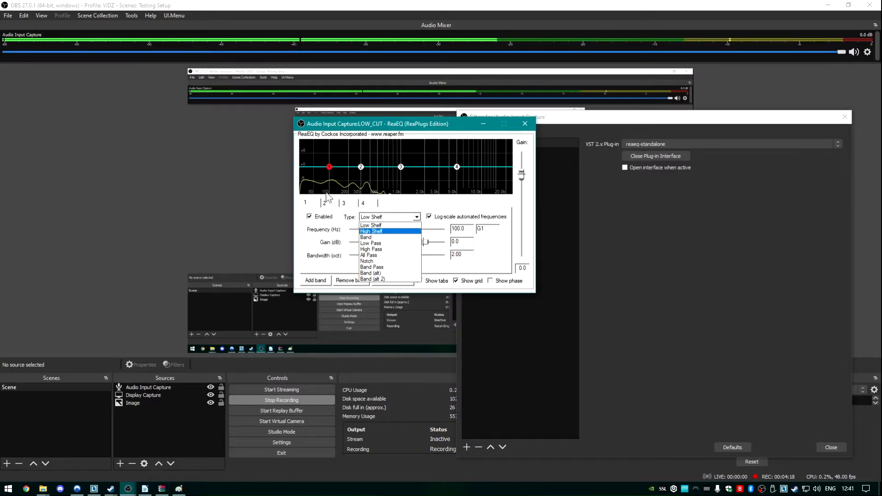
click(320, 215)
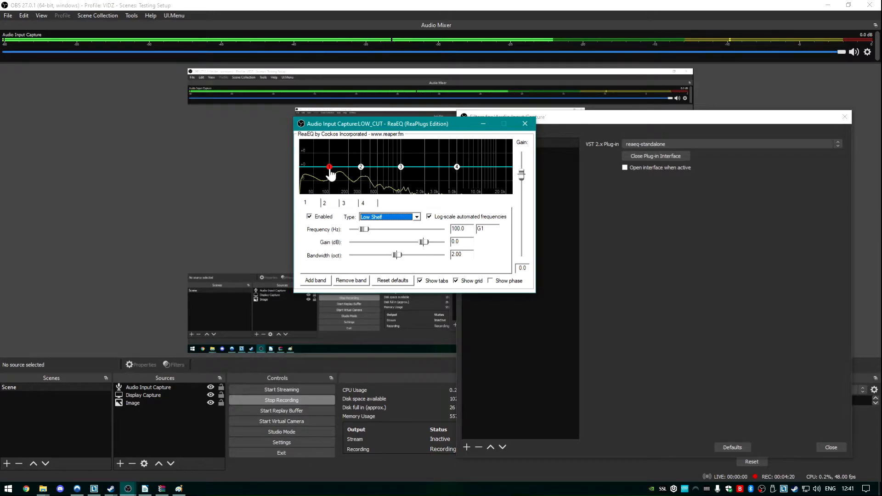
click(389, 217)
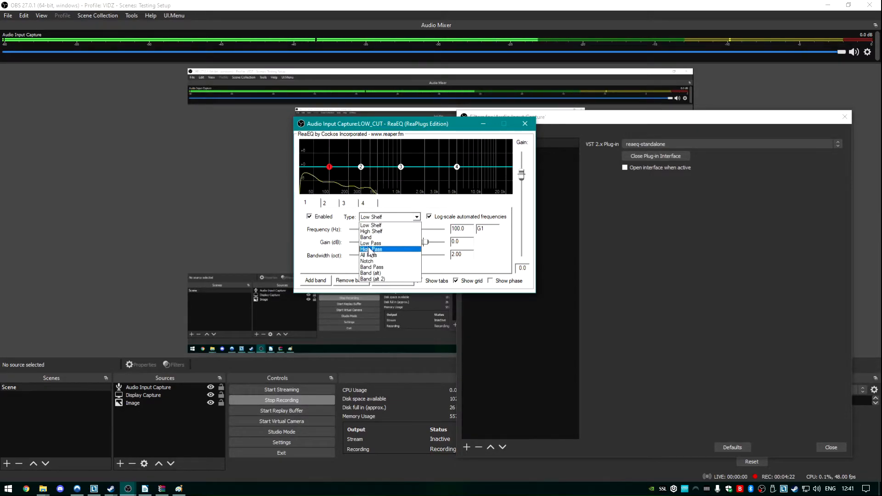
click(379, 249)
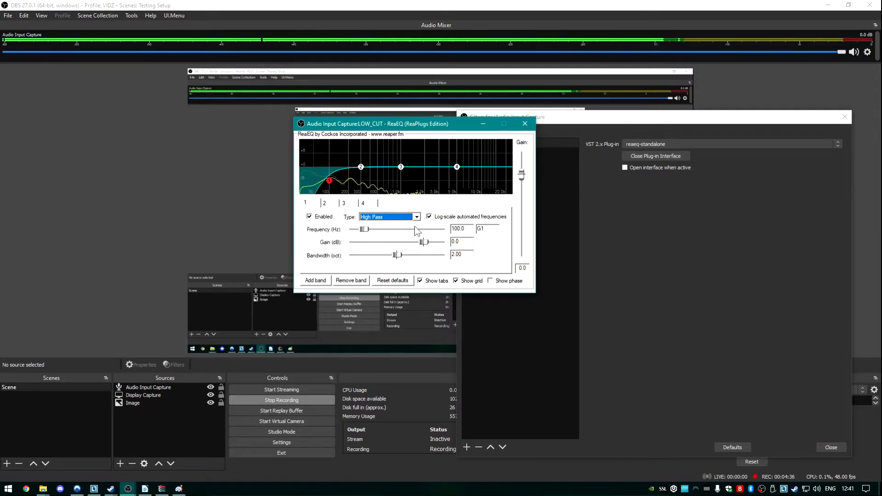
Step: Raise the high-pass band's frequency to about 135 Hz and switch the band off and on to compare the noise level
mouse_move(365, 230)
mouse_down()
mouse_move(410, 220)
mouse_move(370, 215)
mouse_up()
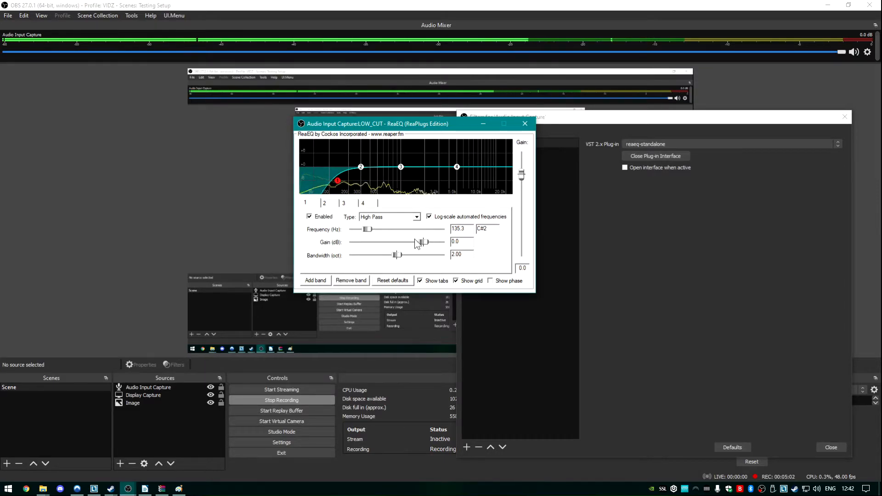
click(320, 218)
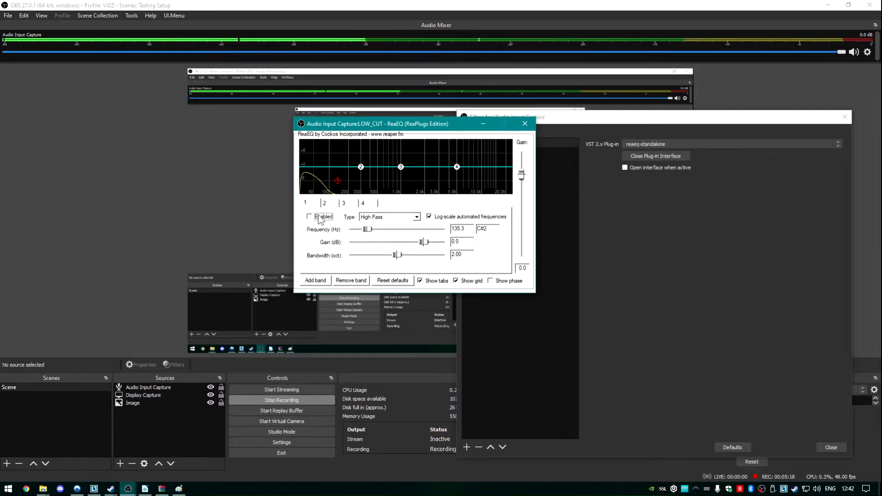
click(319, 218)
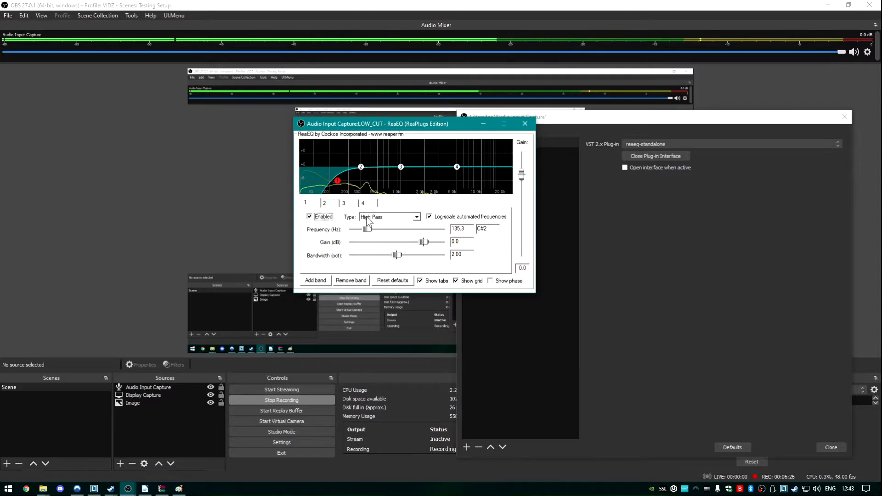
Step: Set the high-pass band's frequency to about 93.9 Hz and its bandwidth to about 1.48 octaves
drag(370, 228, 364, 229)
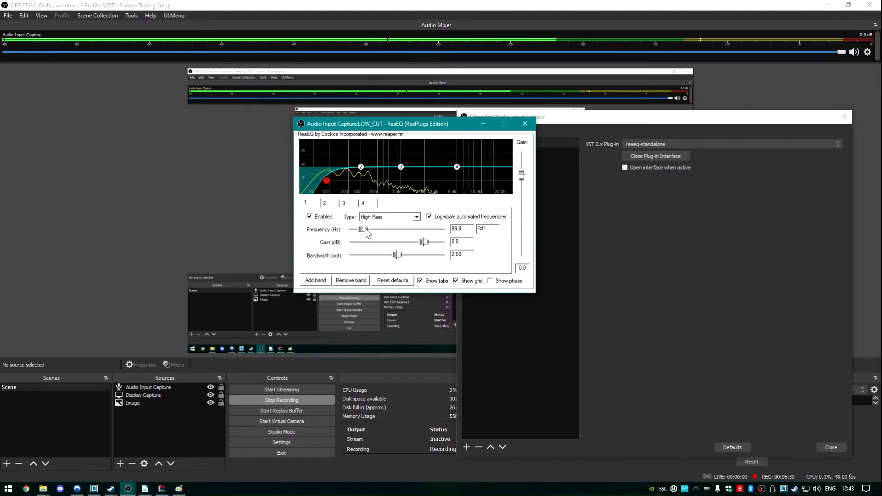
drag(366, 229, 366, 230)
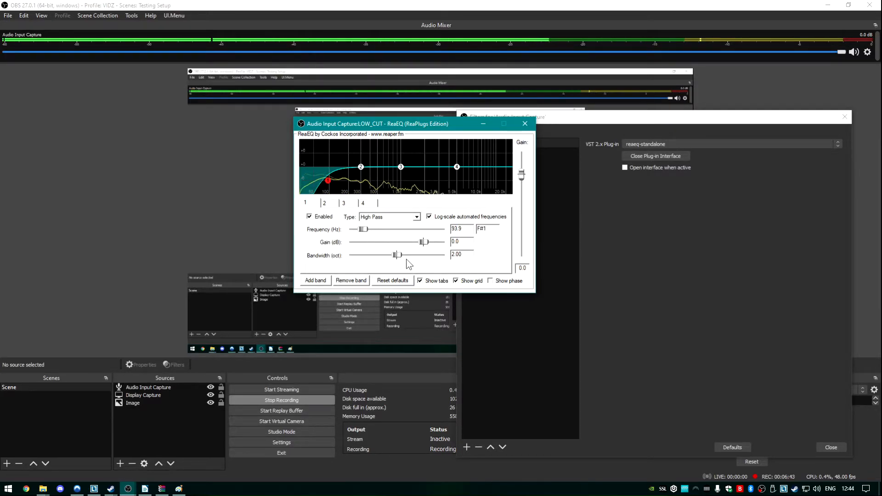
drag(397, 255, 385, 257)
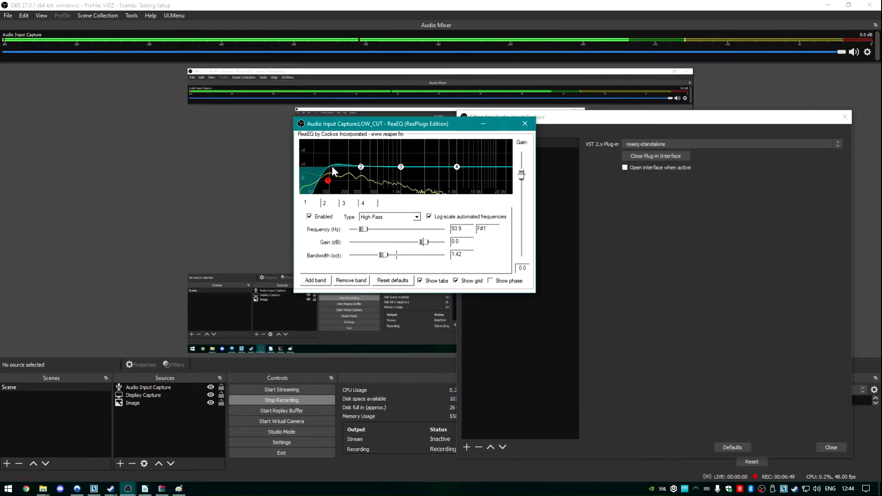
mouse_move(384, 256)
mouse_down()
mouse_move(353, 255)
mouse_move(384, 256)
mouse_up()
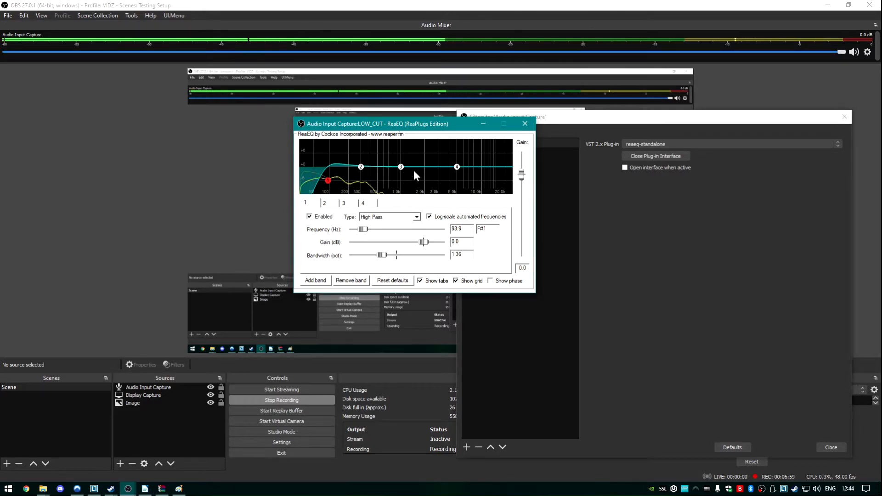
Step: Disable EQ bands 2, 3 and 4
click(325, 203)
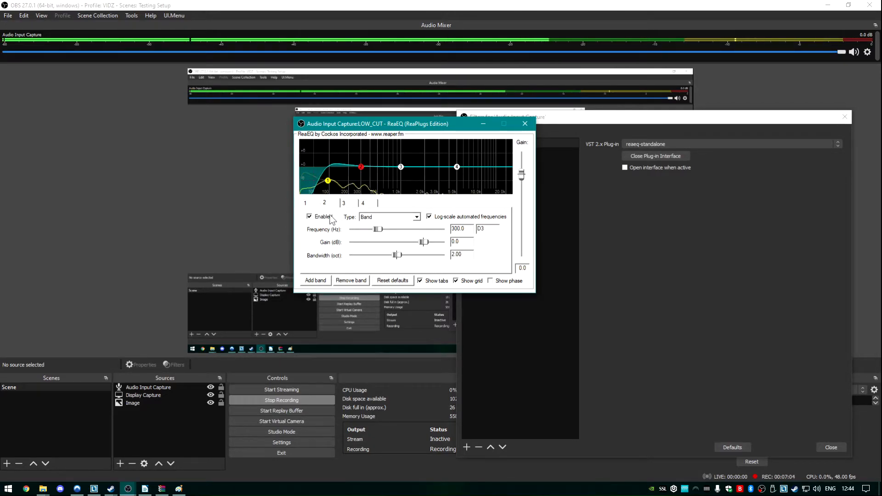
click(326, 216)
click(353, 203)
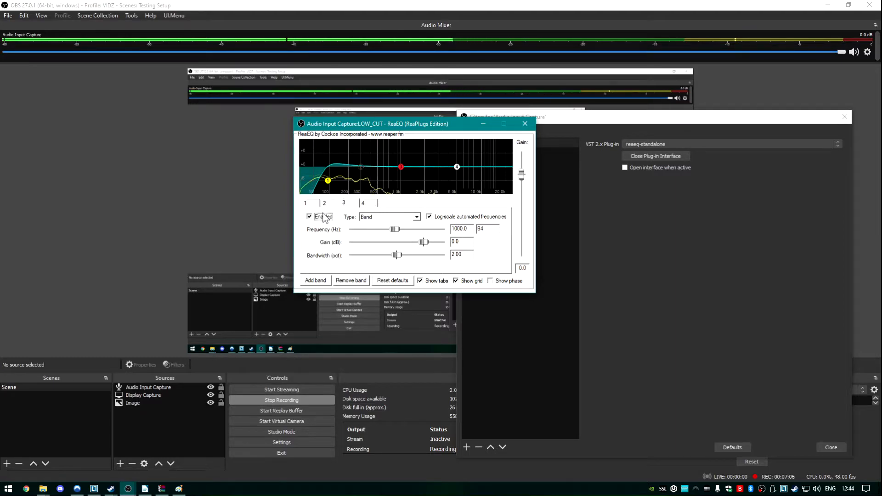
click(326, 218)
click(368, 203)
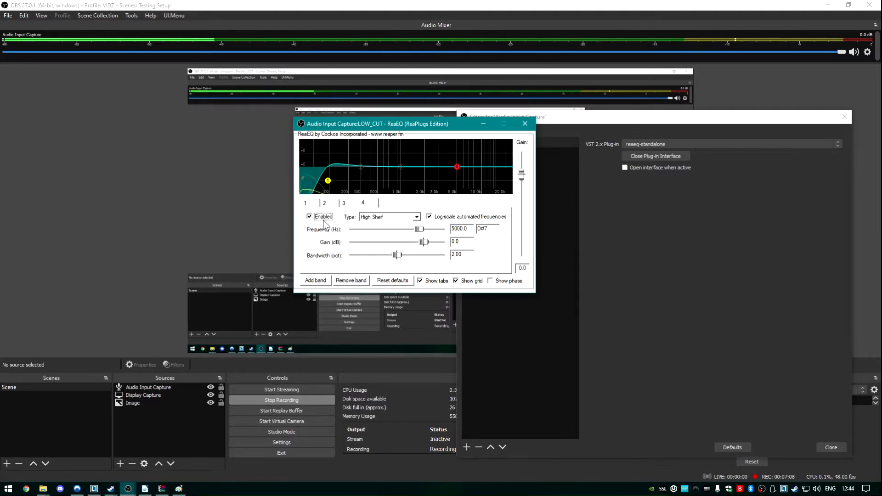
click(322, 217)
Step: Re-enable band 3 and shape it into a narrow boost of about 10.2 dB at about 152 Hz with 0.13 octave bandwidth
click(353, 205)
click(325, 217)
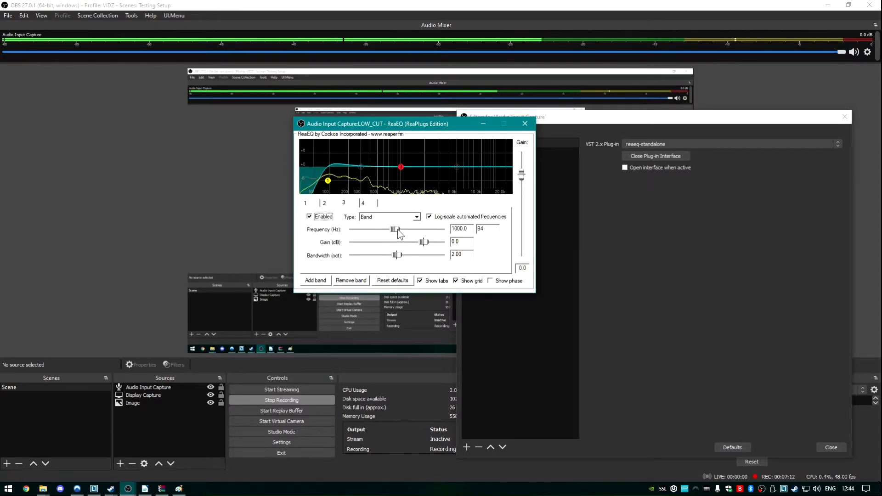
mouse_move(405, 169)
drag(405, 168, 403, 155)
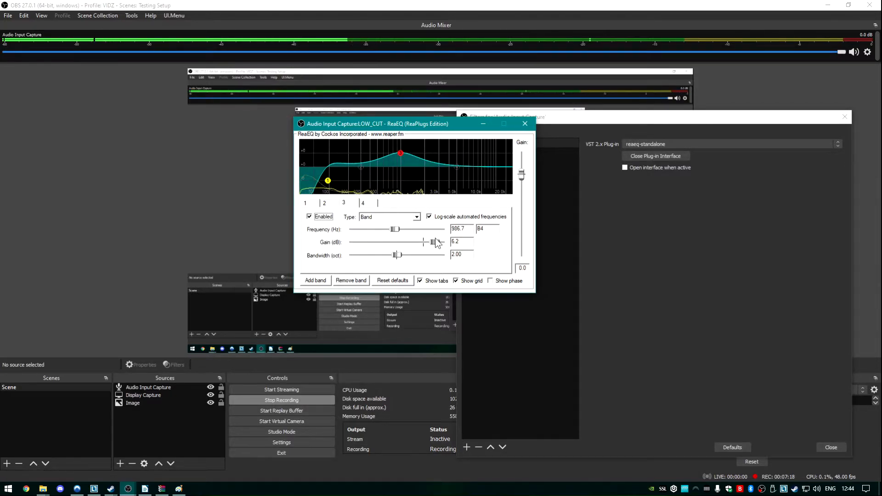
drag(398, 255, 355, 251)
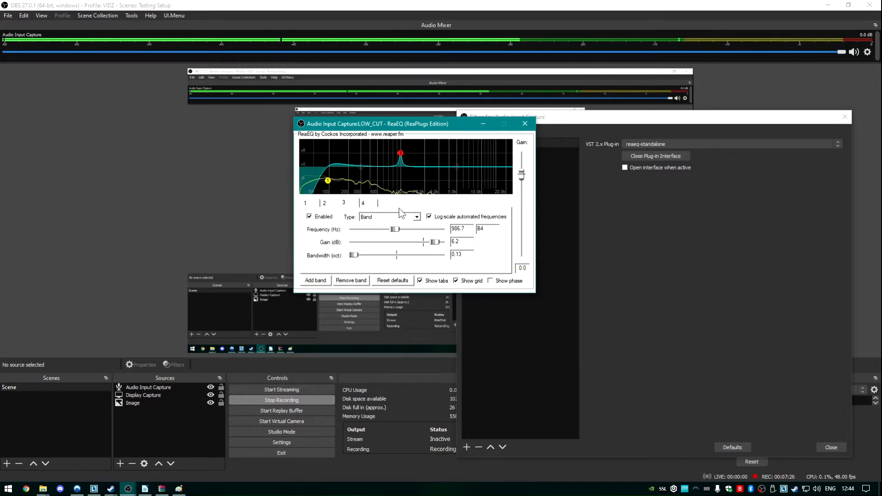
drag(398, 160, 341, 148)
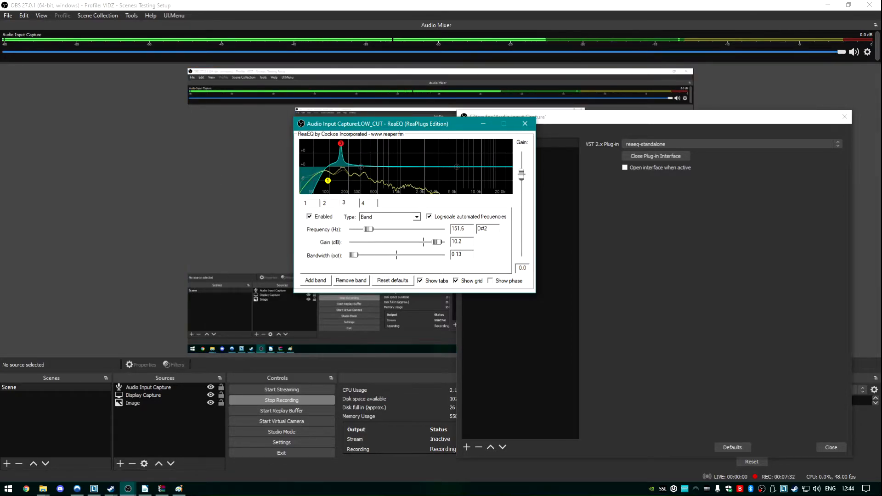
Step: Set Audio Input Capture's audio monitoring to Monitor and Output in the Advanced Audio Properties
click(867, 52)
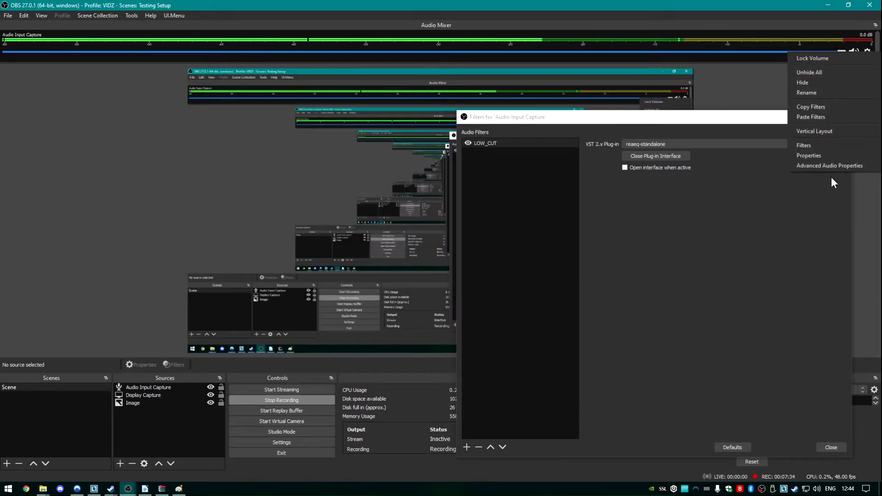
click(830, 166)
click(582, 194)
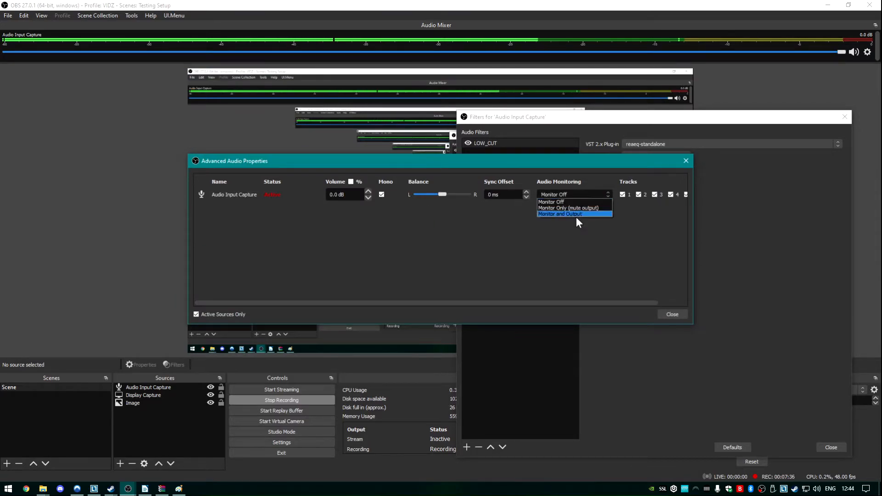
click(577, 214)
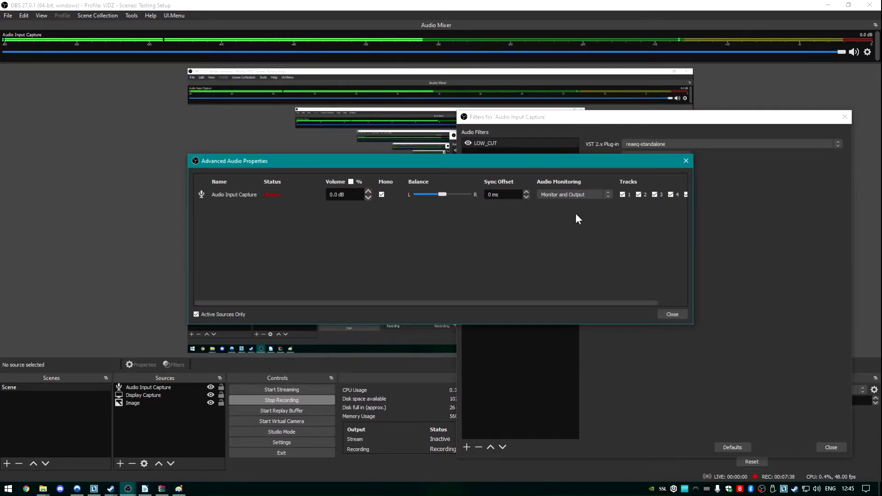
click(686, 160)
Step: Reopen the filters of Audio Input Capture and bring up the LOW_CUT filter's ReaEQ interface
click(867, 52)
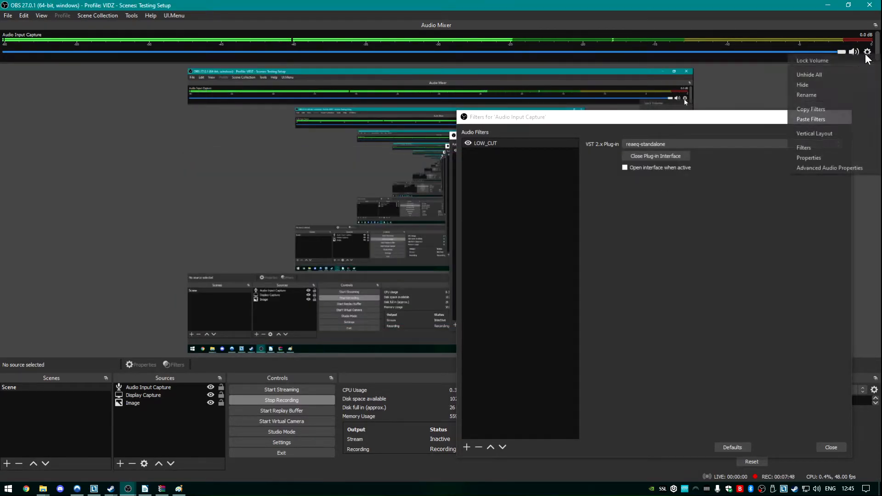
click(802, 147)
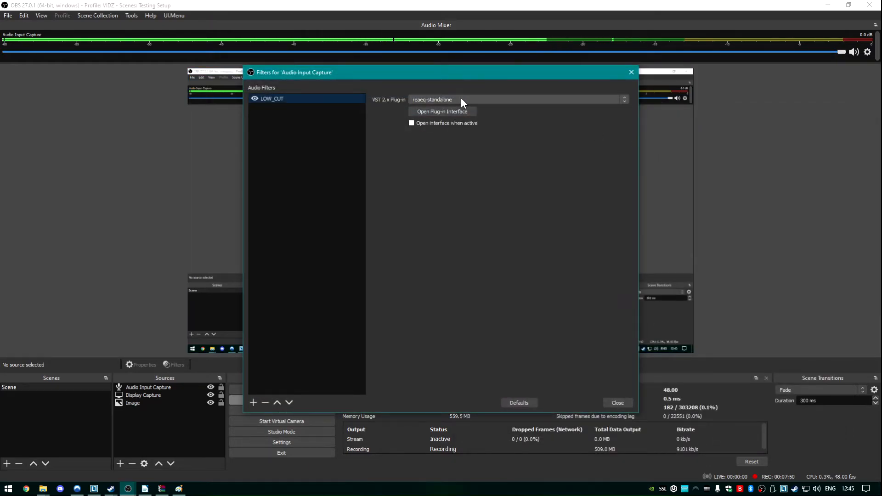
click(462, 97)
click(487, 73)
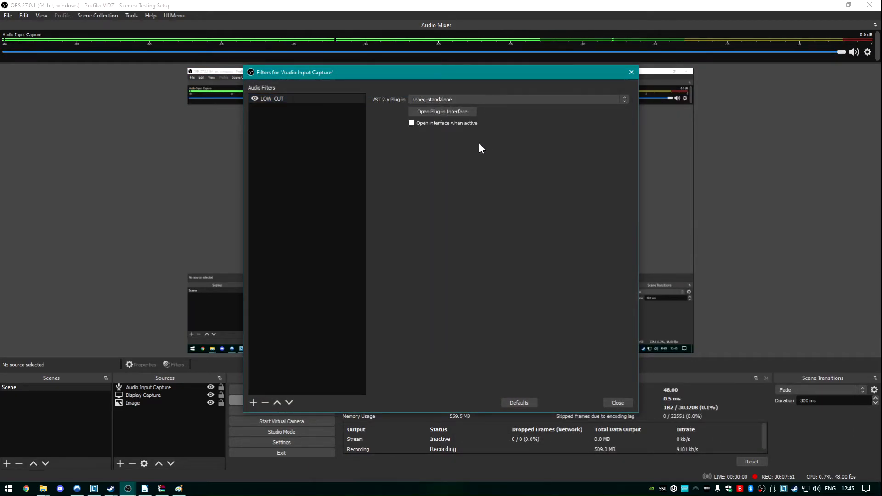
click(452, 111)
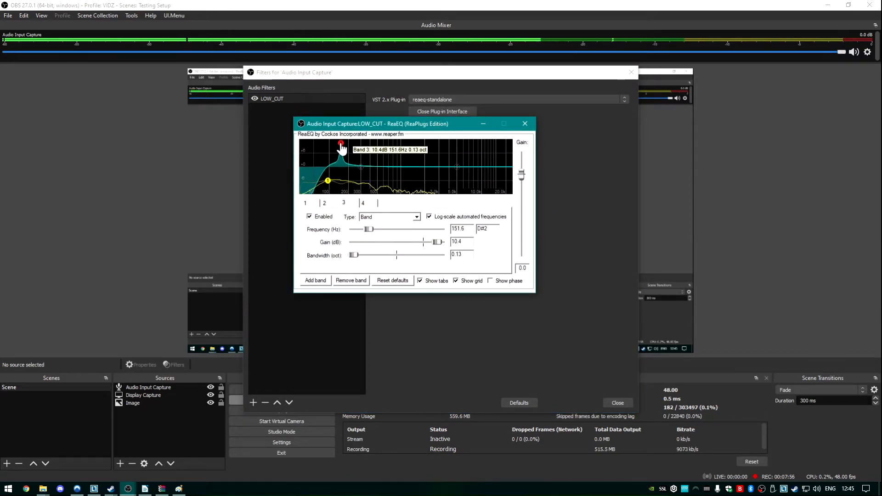
Step: Sweep band 3's narrow boost up to about 2049 Hz and lower its gain there to about -2.6 dB
drag(341, 146, 392, 144)
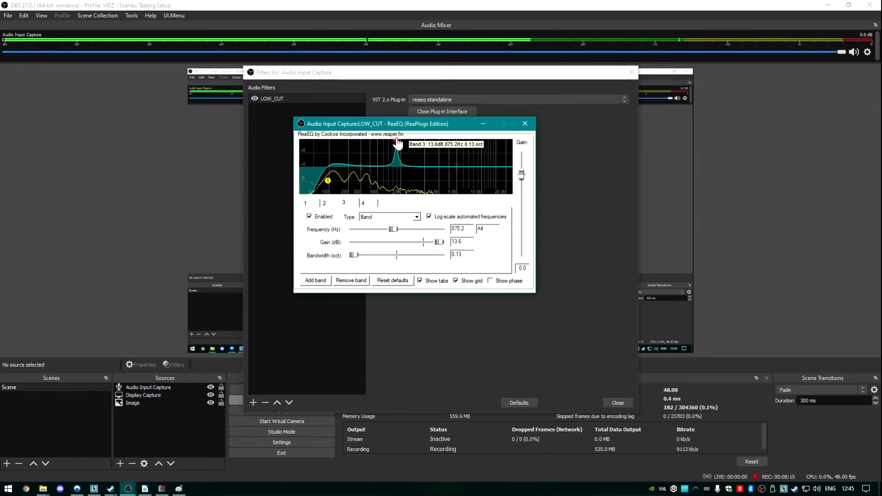
drag(399, 144, 425, 146)
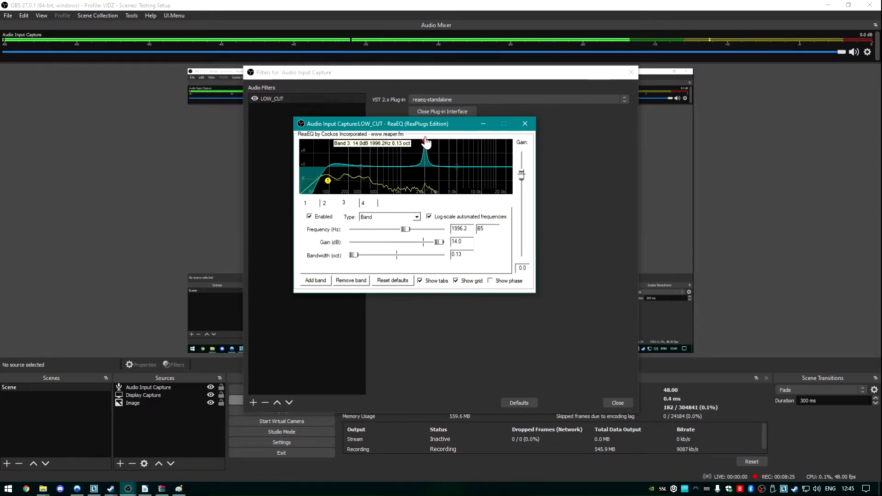
drag(426, 143, 427, 137)
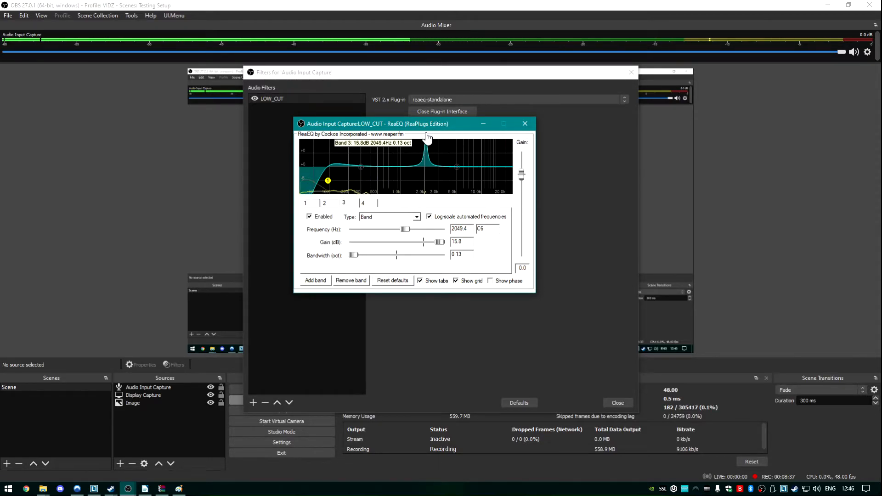
drag(427, 137, 426, 175)
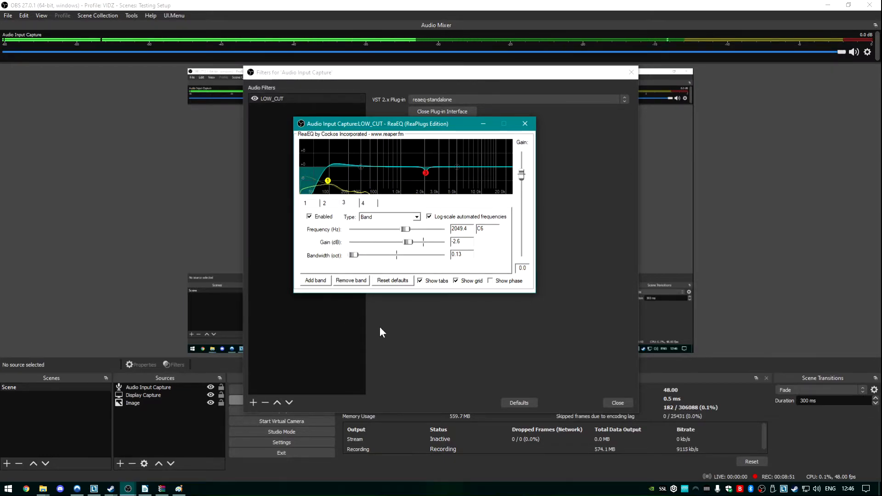
Step: Turn off audio monitoring for Audio Input Capture in the Advanced Audio Properties
click(867, 52)
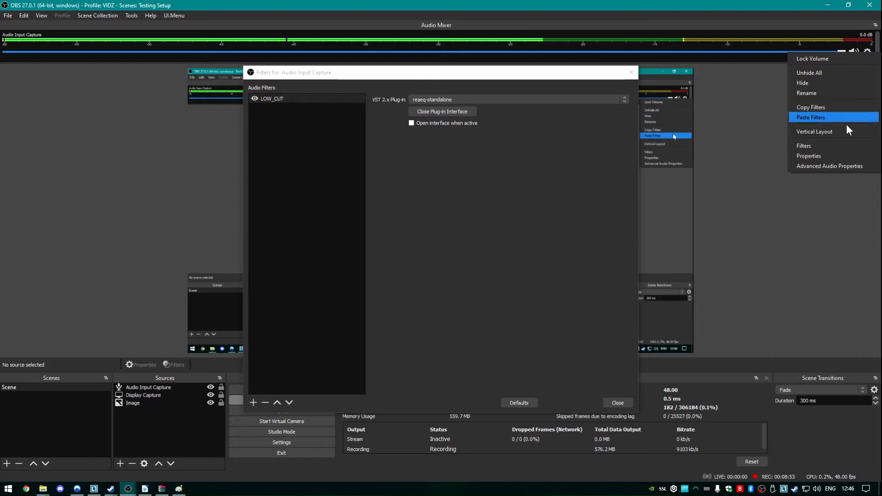
click(845, 164)
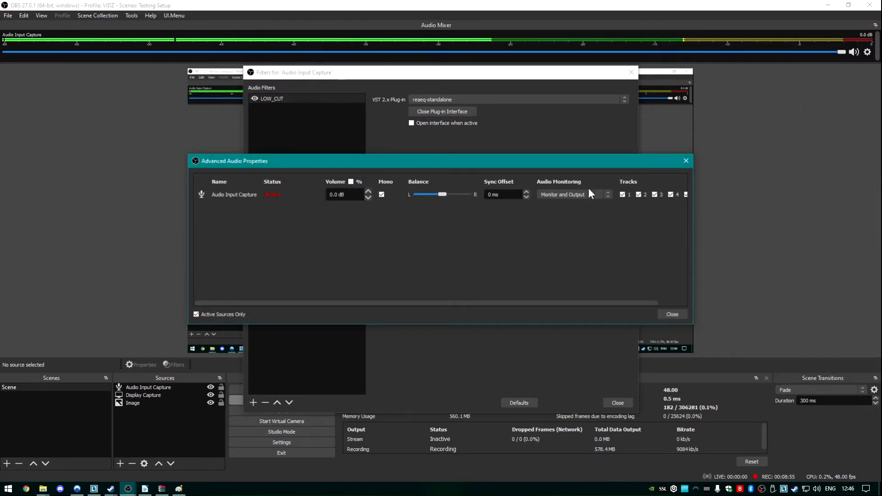
click(590, 193)
click(557, 205)
click(674, 315)
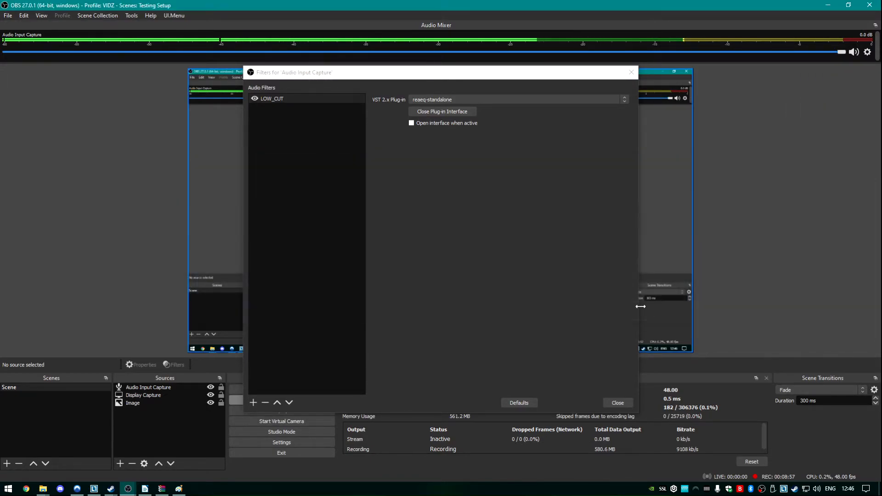
Step: Close the ReaEQ interface and add a Noise Gate filter with its default name to Audio Input Capture
click(454, 110)
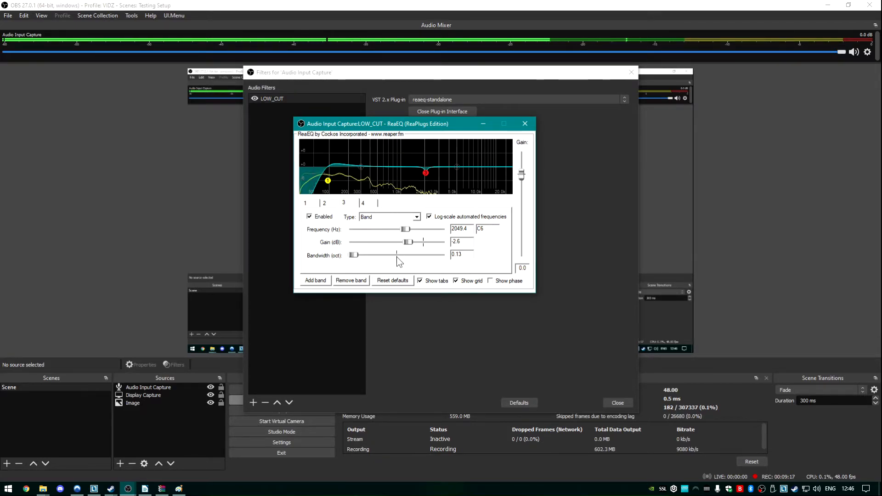
click(526, 122)
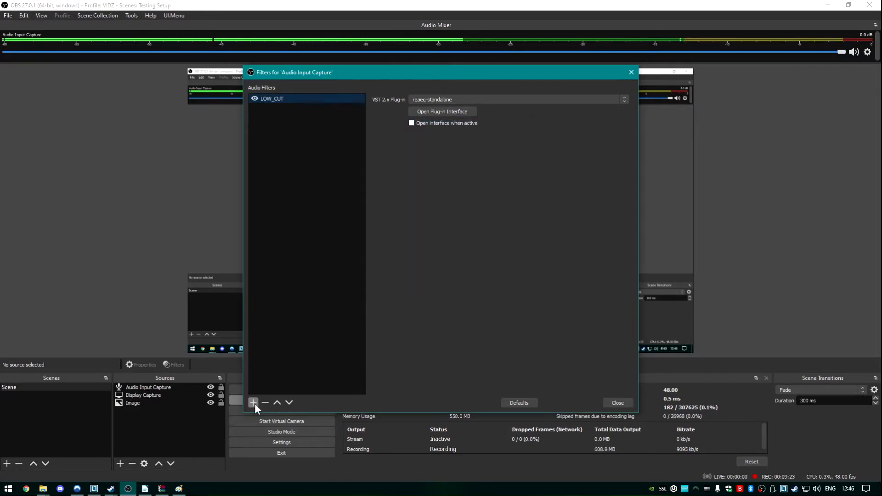
click(255, 404)
click(293, 462)
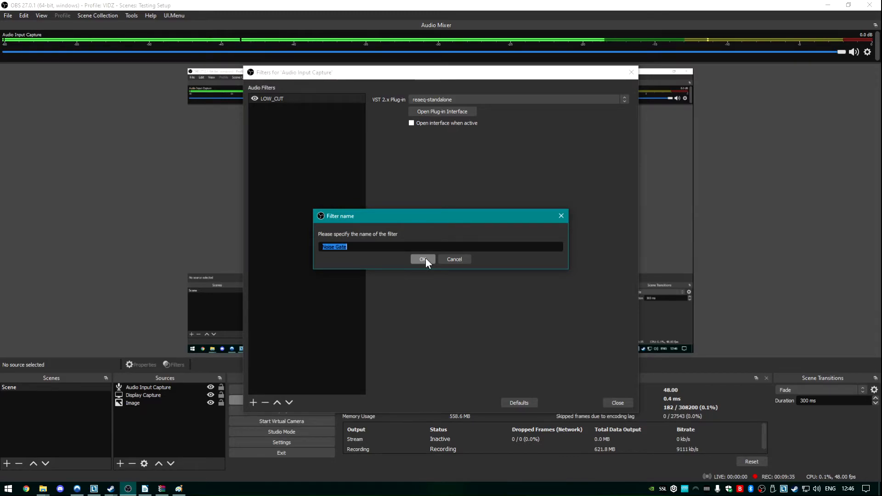
click(426, 258)
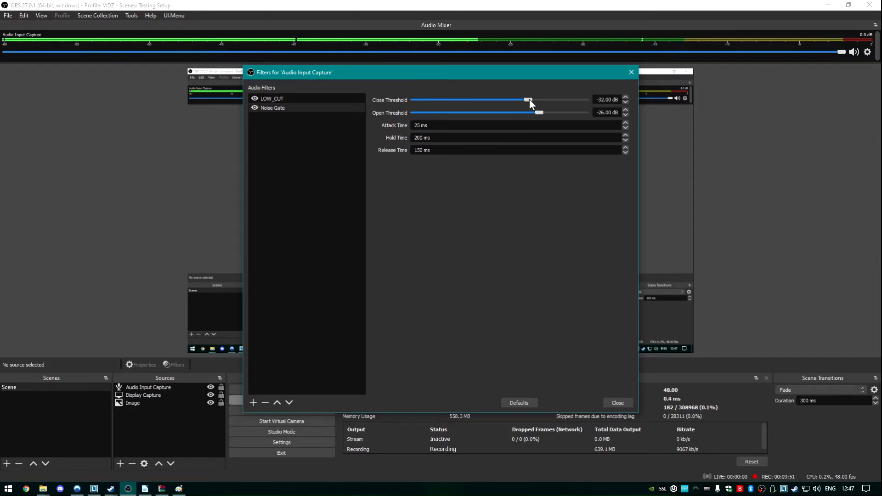
Step: Set the Noise Gate's close threshold to -56 dB and its open threshold to -50 dB
drag(529, 99, 501, 100)
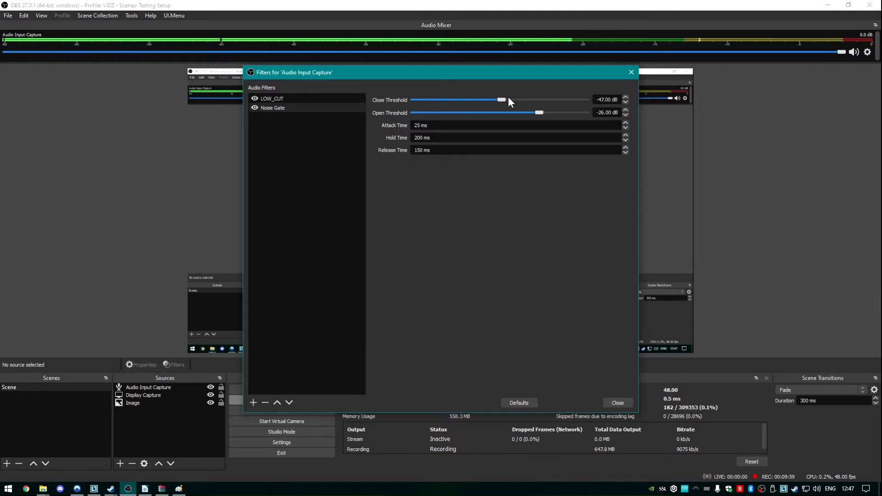
drag(544, 112, 564, 108)
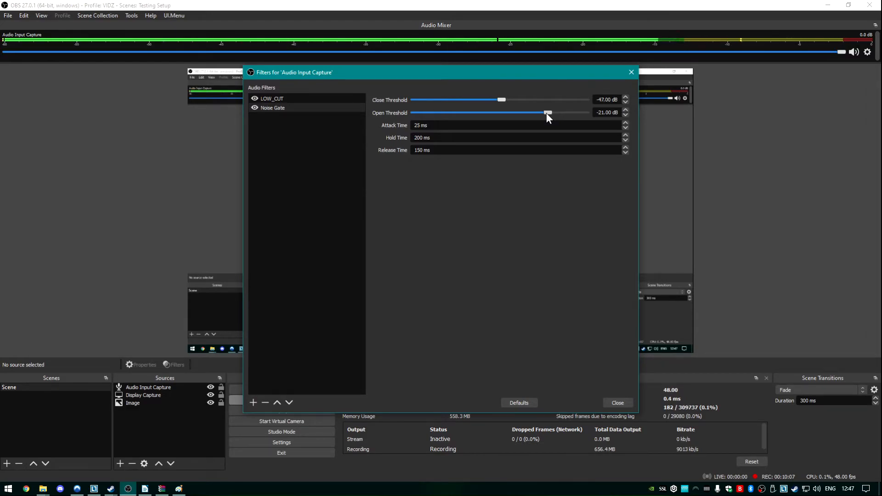
drag(547, 112, 516, 113)
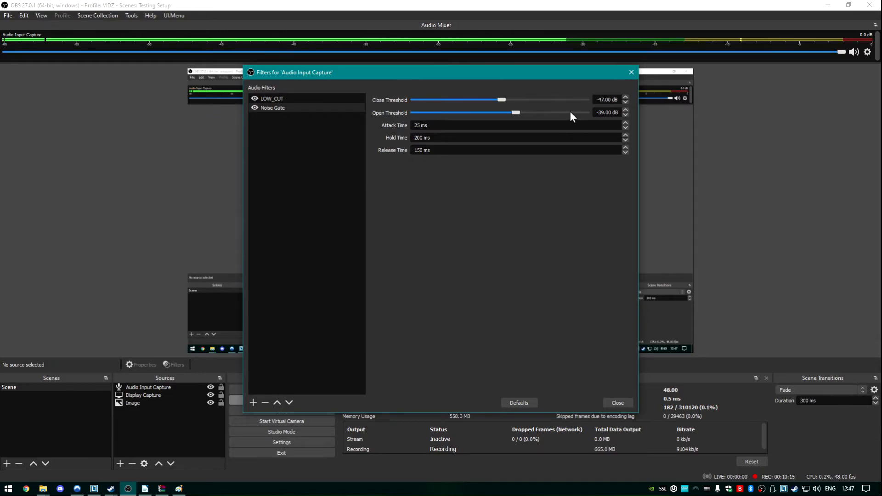
mouse_move(516, 112)
mouse_down()
mouse_move(548, 114)
mouse_move(506, 112)
mouse_up()
drag(505, 114, 514, 113)
drag(513, 112, 488, 98)
drag(489, 99, 486, 100)
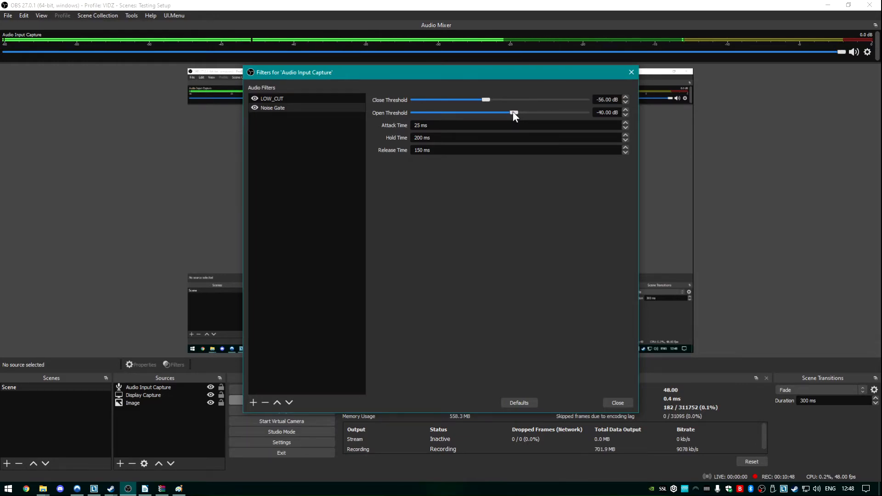
drag(512, 113, 497, 112)
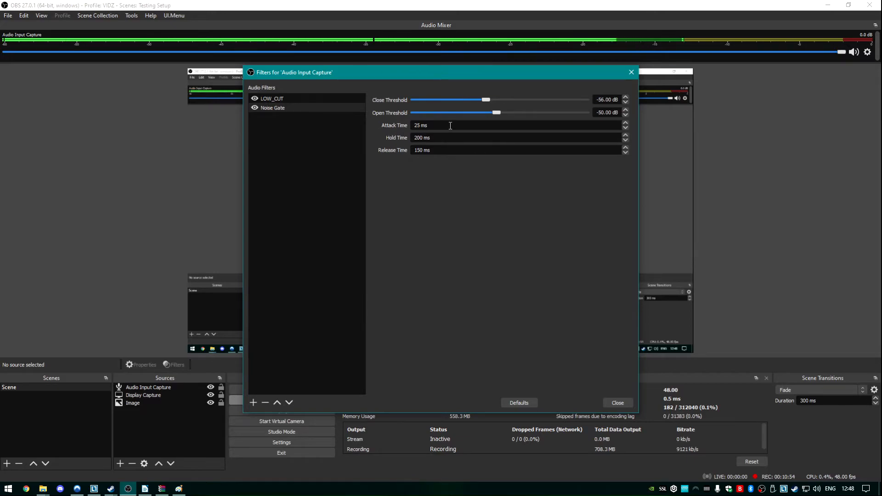
Step: Set the Noise Gate's attack time to 2 ms
double_click(419, 126)
right_click(419, 126)
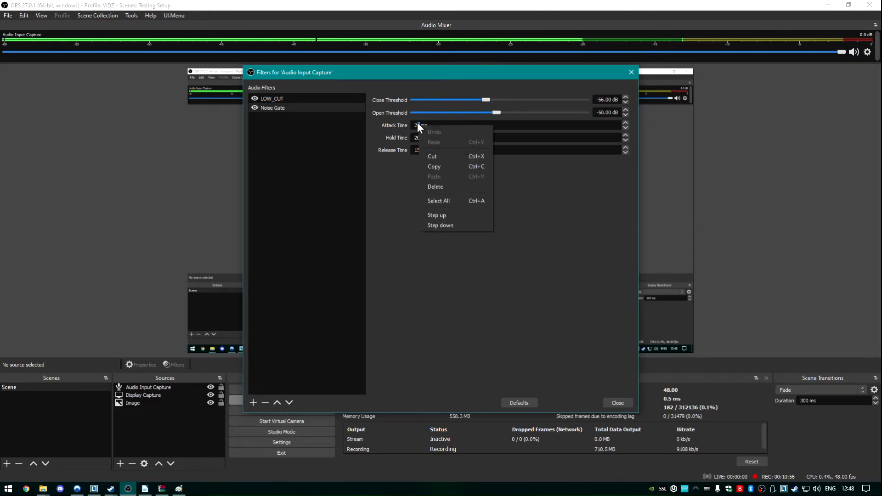
click(462, 124)
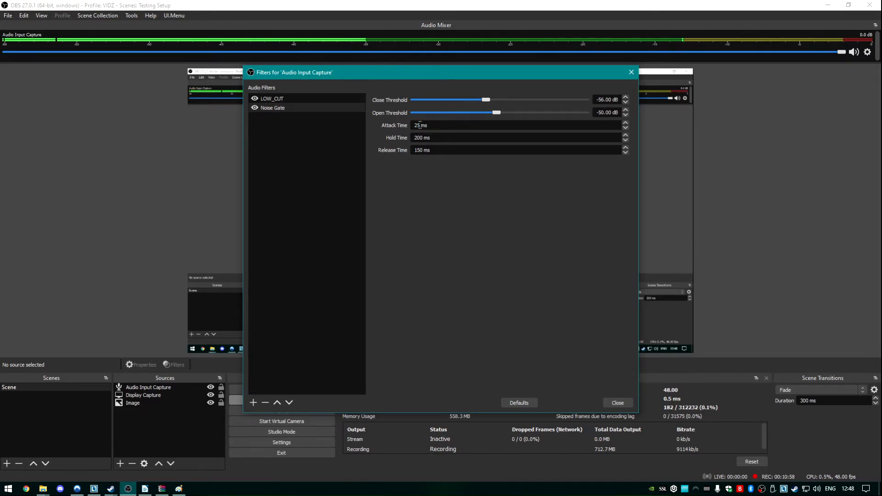
double_click(417, 125)
text(2)
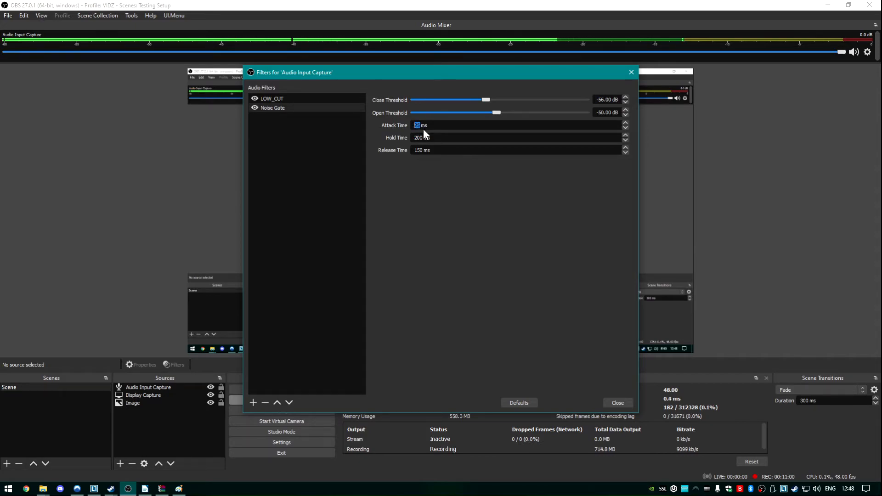
click(448, 137)
drag(418, 125, 411, 124)
key(Tab)
key(Tab)
click(442, 123)
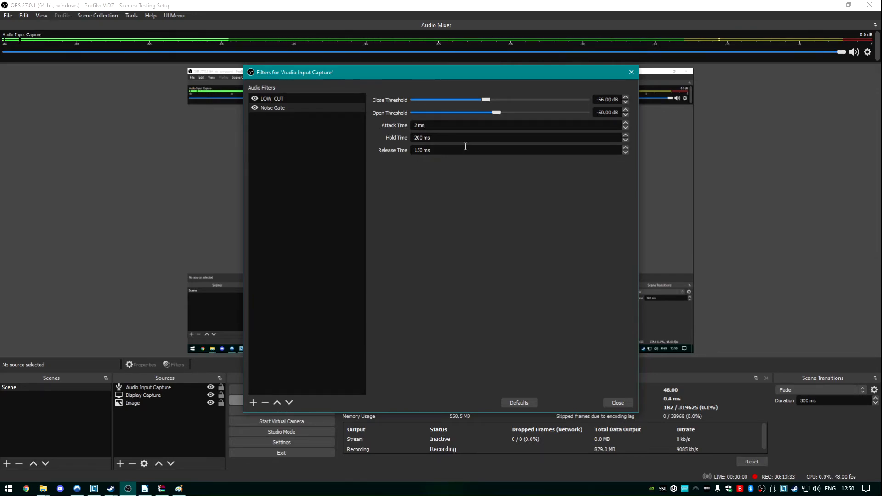
Step: Disable both the Noise Gate and LOW_CUT filters
click(255, 106)
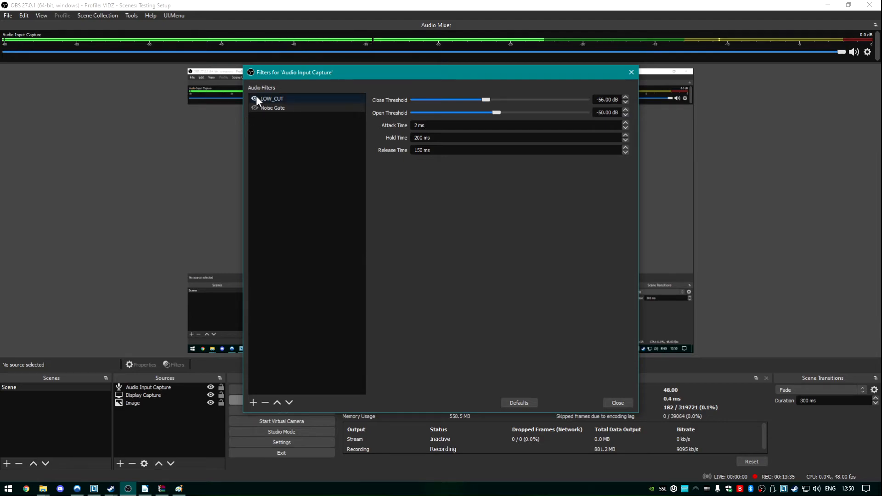
click(254, 99)
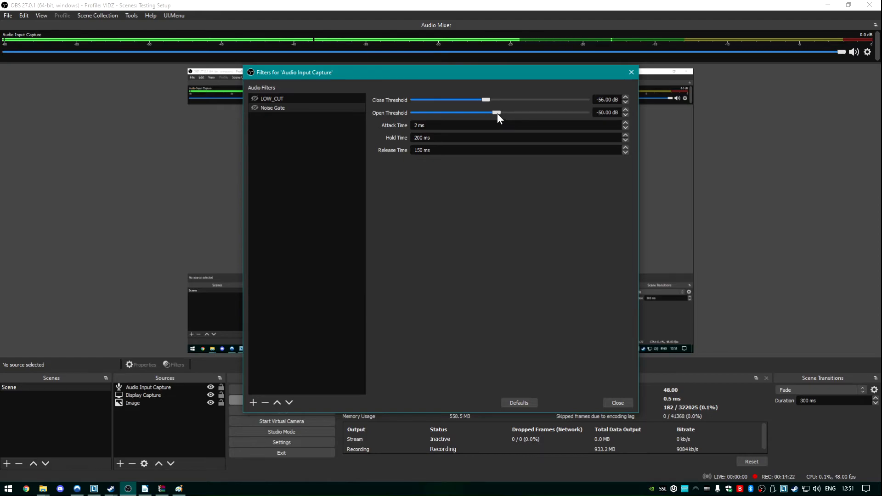
Step: Set the Noise Gate's open threshold to -33 dB and close threshold to -42 dB, with both filters switched back on
drag(497, 114, 527, 113)
drag(485, 100, 515, 99)
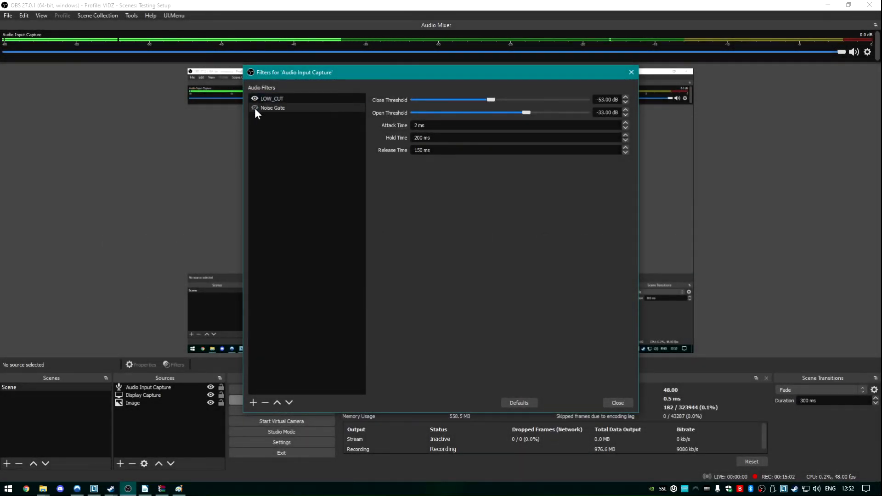
click(254, 108)
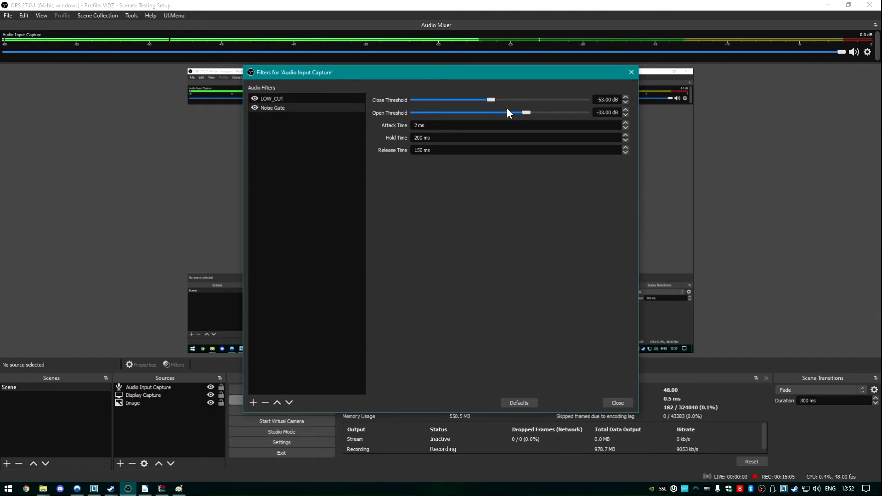
drag(493, 99, 510, 100)
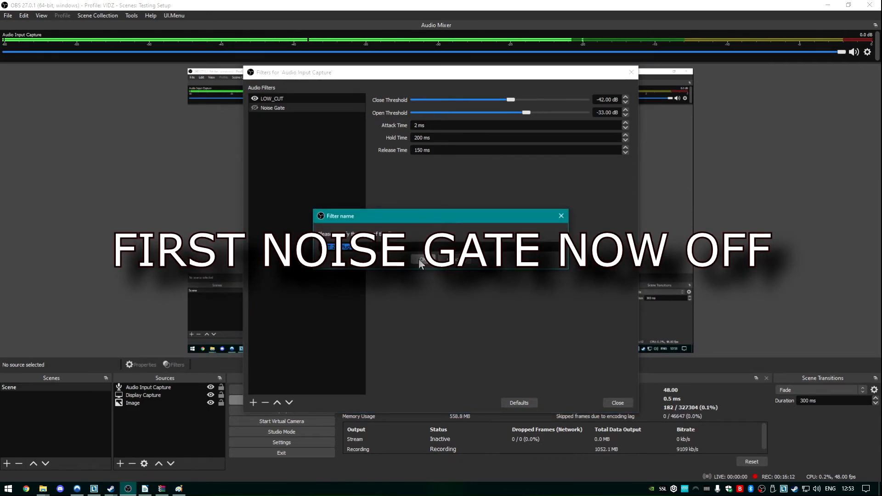
Step: Add a VST 2.x Plug-in filter using Auburn Sounds Renegate-64 and open its interface beside the filter list
click(418, 258)
click(467, 99)
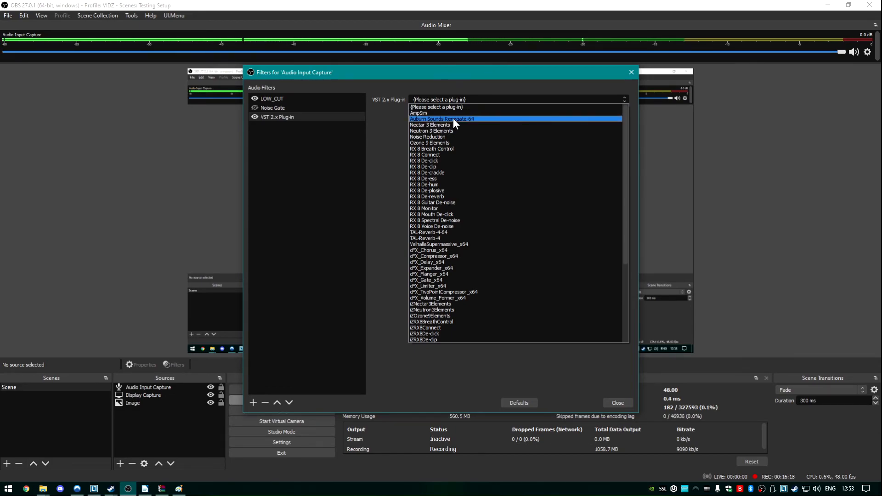
click(474, 119)
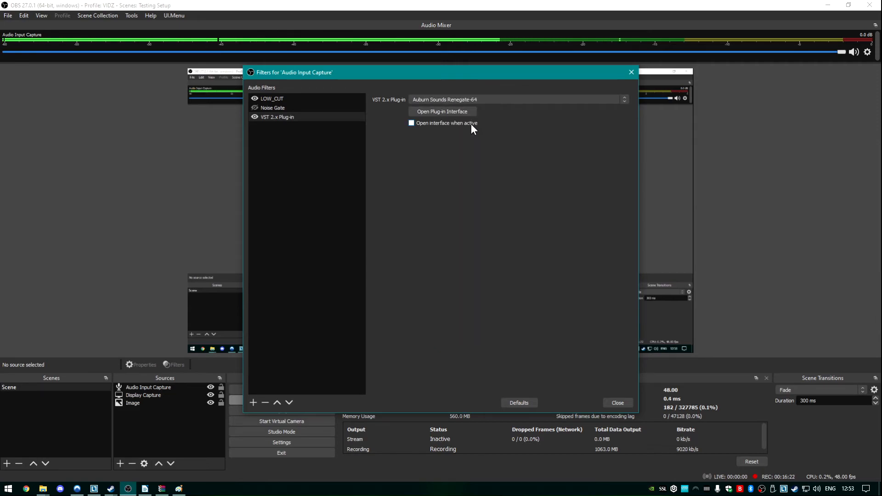
click(463, 109)
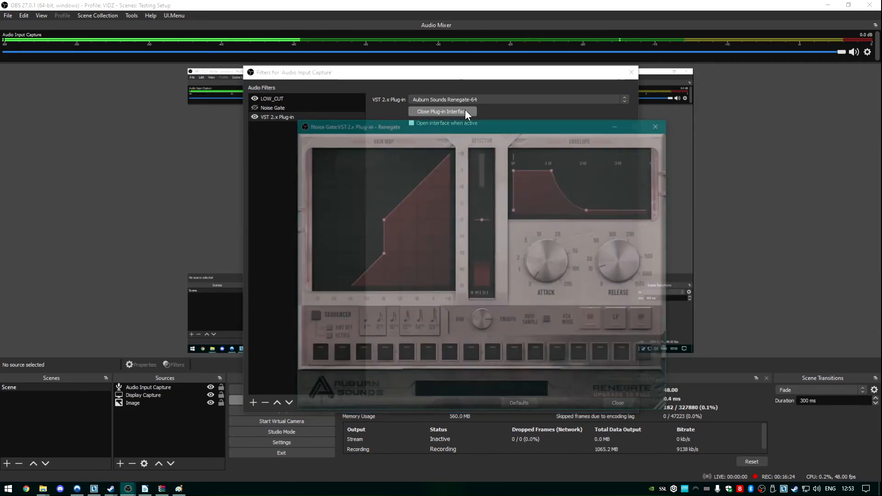
drag(485, 122, 634, 94)
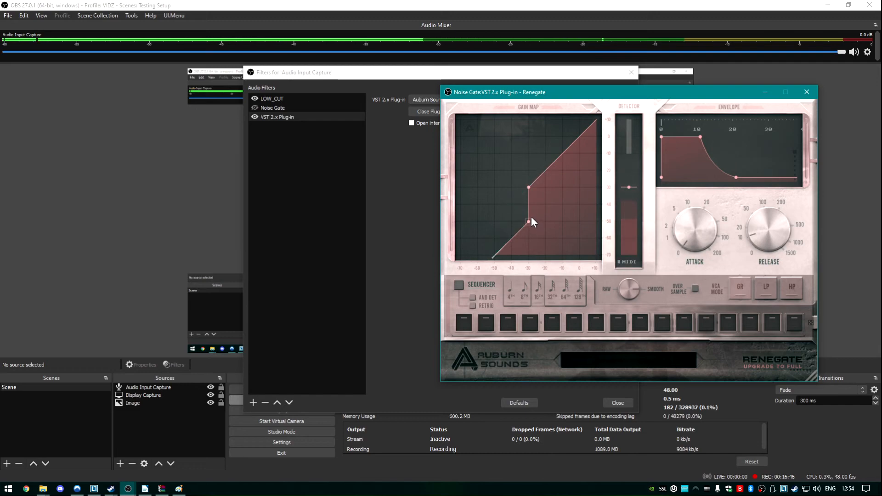
Step: Try different gate depths in Renegate's gain map, from no reduction at the diagonal down to full reduction
drag(531, 216, 530, 199)
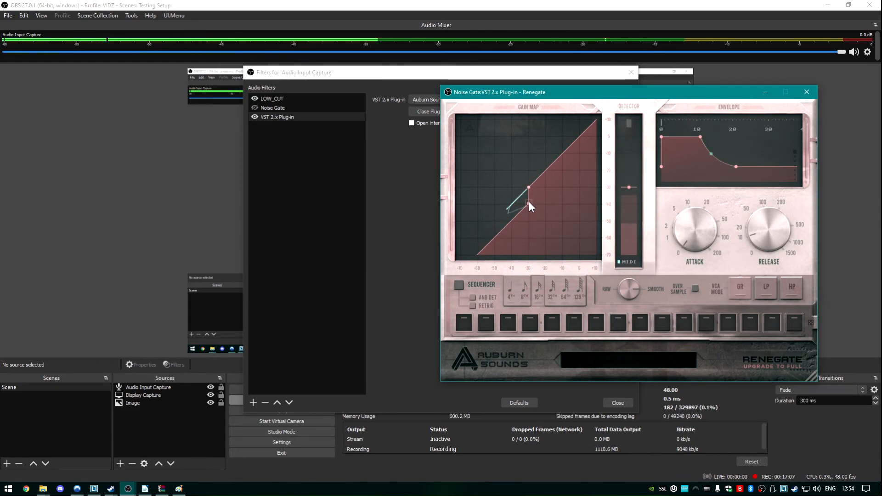
drag(528, 201, 530, 187)
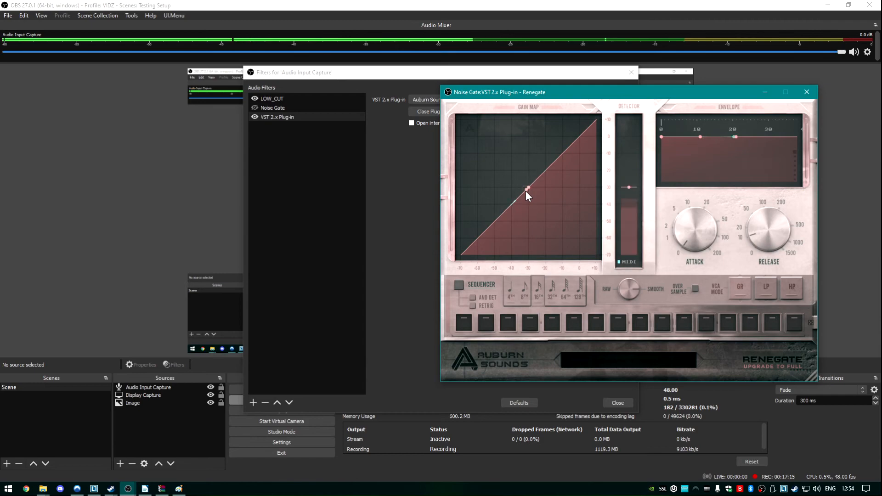
drag(525, 189, 532, 271)
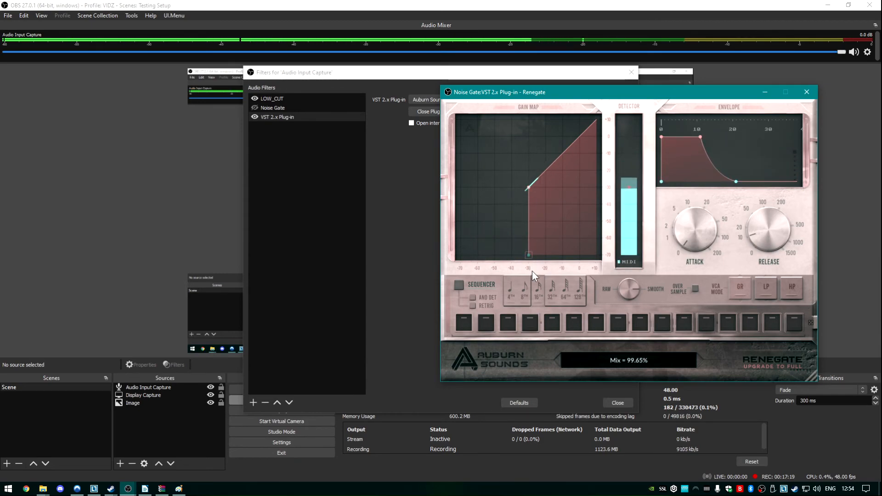
Step: Try lowering Renegate's detector threshold to about -39.46 dB, and raise it slightly again
click(627, 188)
drag(627, 188, 633, 204)
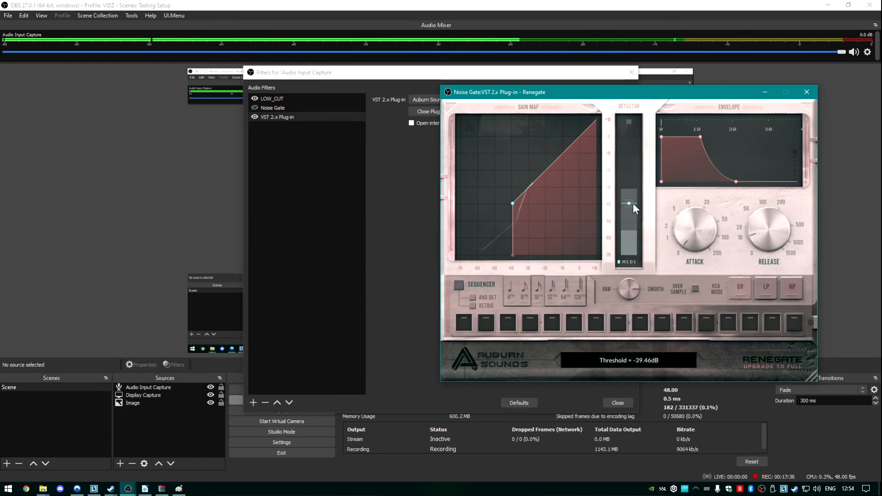
mouse_move(634, 205)
mouse_down()
mouse_move(646, 222)
mouse_move(660, 154)
mouse_move(625, 195)
mouse_up()
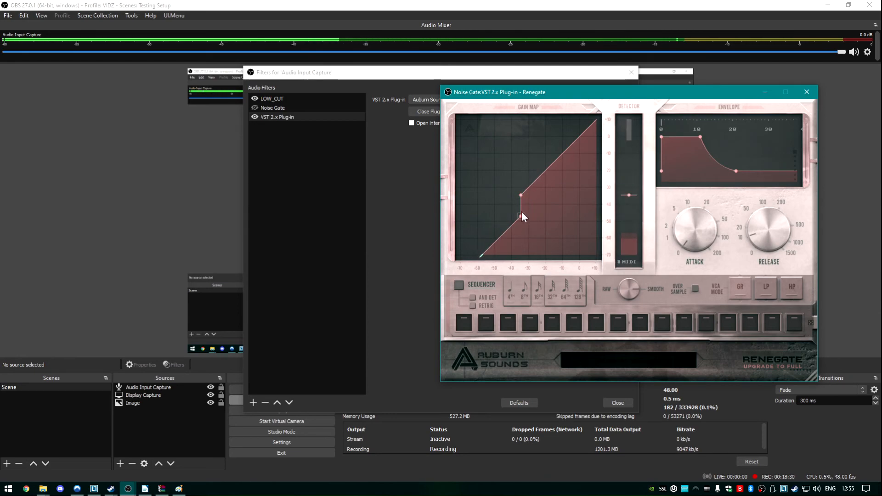
Step: Give the gain map a partial gate reduction instead of full muting, and set Renegate's threshold to about -40.27 dB
drag(520, 215, 523, 200)
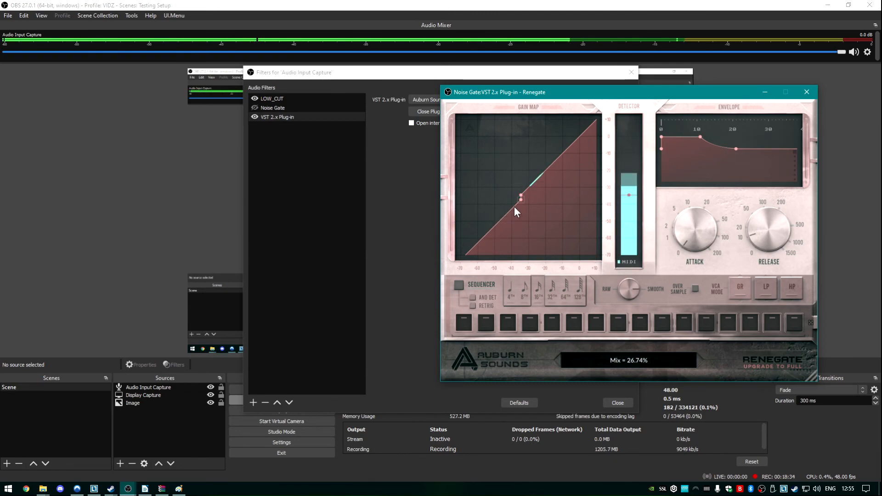
drag(521, 200, 524, 222)
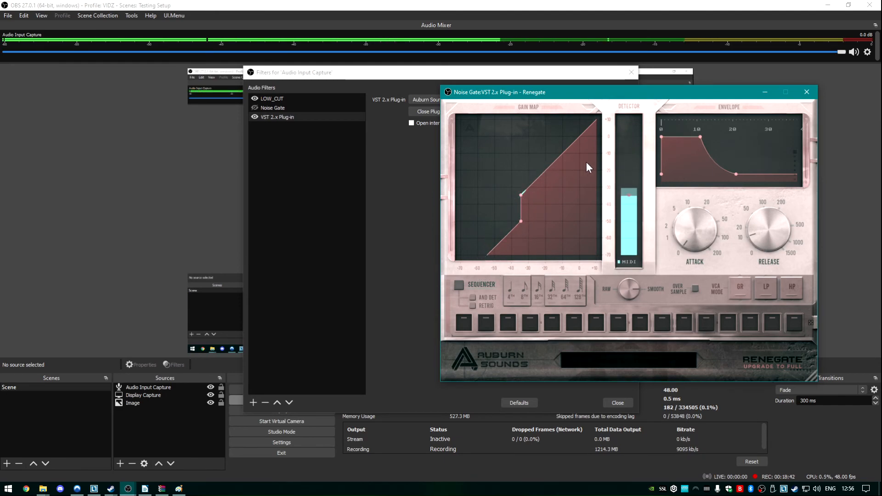
drag(626, 195, 631, 201)
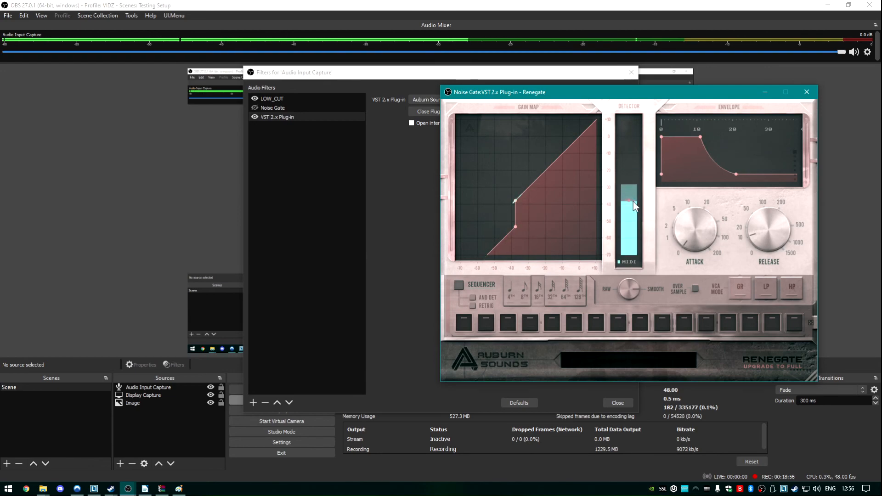
drag(629, 202, 644, 214)
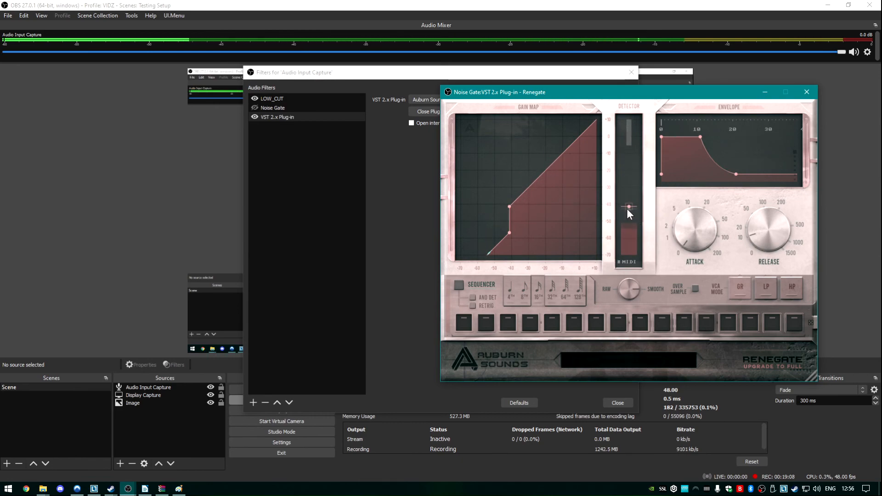
drag(632, 208, 635, 205)
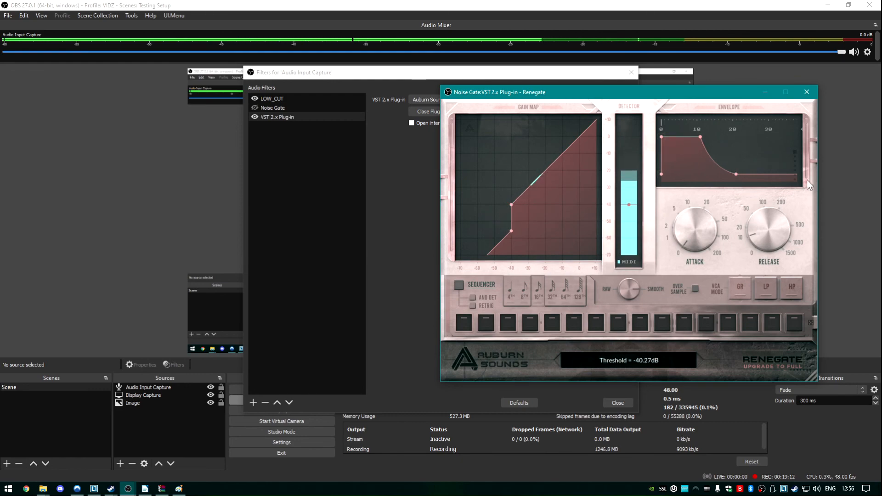
Step: Set Renegate's release to about 64.5 ms and close the plug-in interface
drag(760, 228, 786, 182)
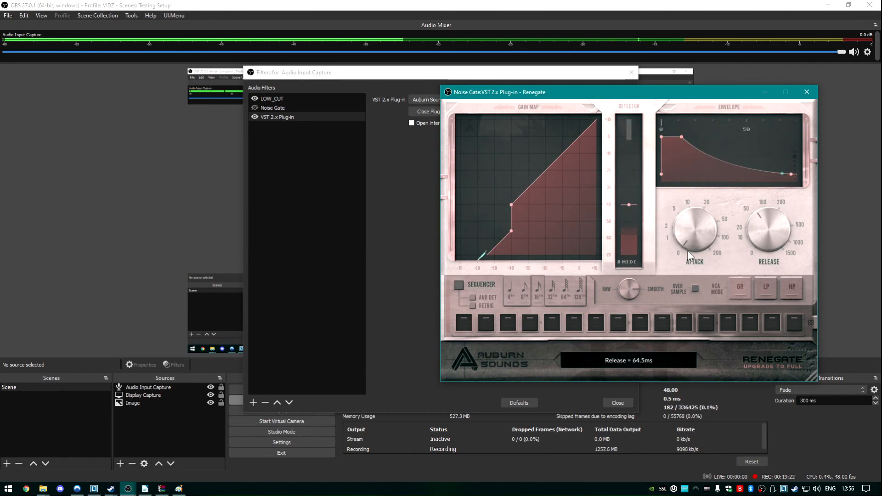
click(690, 237)
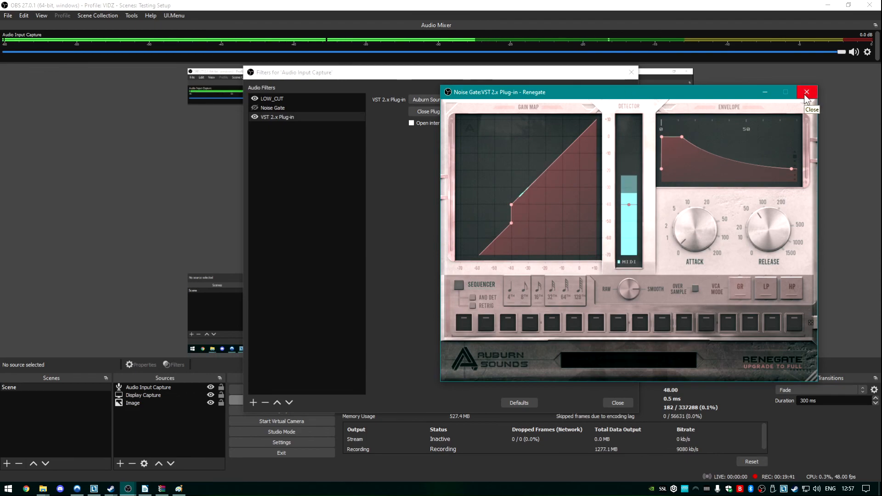
click(807, 93)
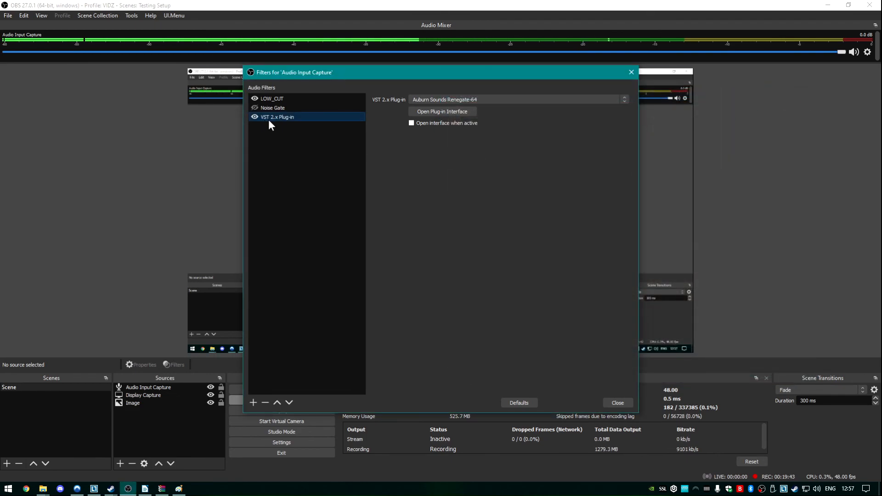
Step: Rename the VST 2.x Plug-in filter as Noisy_NoiseGate
right_click(286, 118)
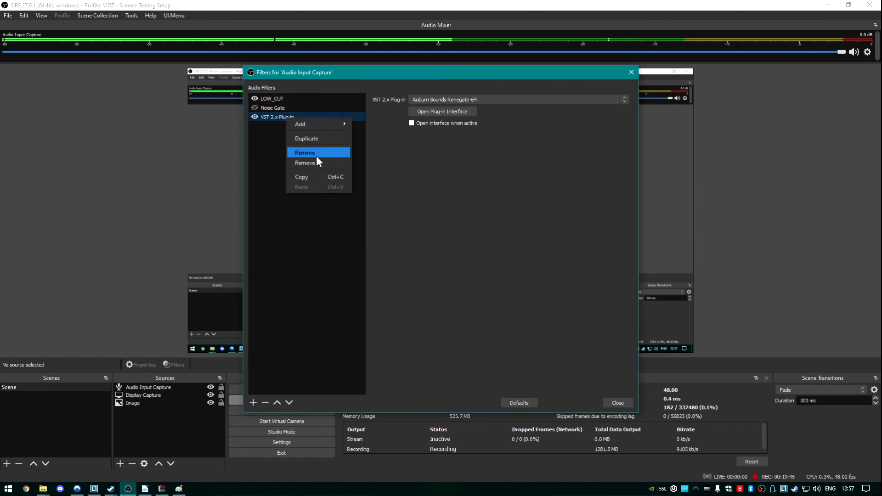
click(317, 153)
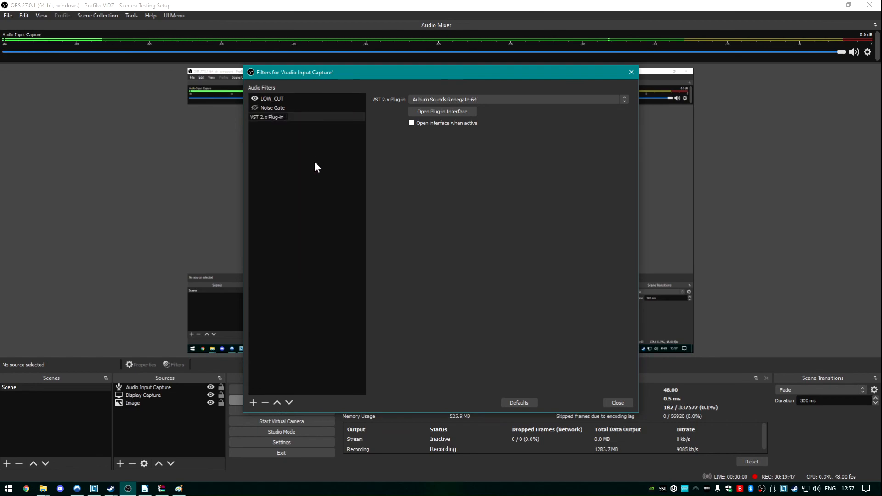
text(Nois)
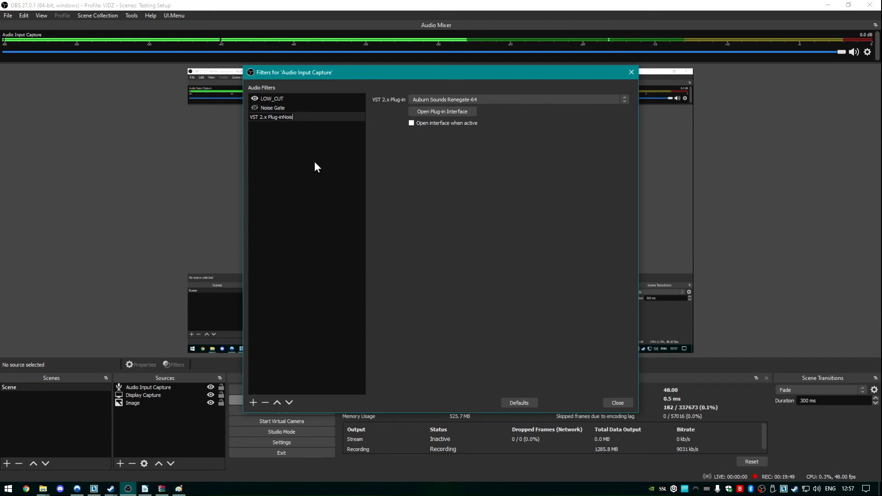
key(BackSpace)
key(BackSpace)
key(BackSpace)
key(BackSpace)
key(BackSpace)
key(BackSpace)
key(BackSpace)
key(BackSpace)
key(BackSpace)
key(BackSpace)
key(BackSpace)
key(BackSpace)
key(BackSpace)
key(BackSpace)
key(BackSpace)
key(BackSpace)
key(BackSpace)
key(BackSpace)
key(BackSpace)
text(N)
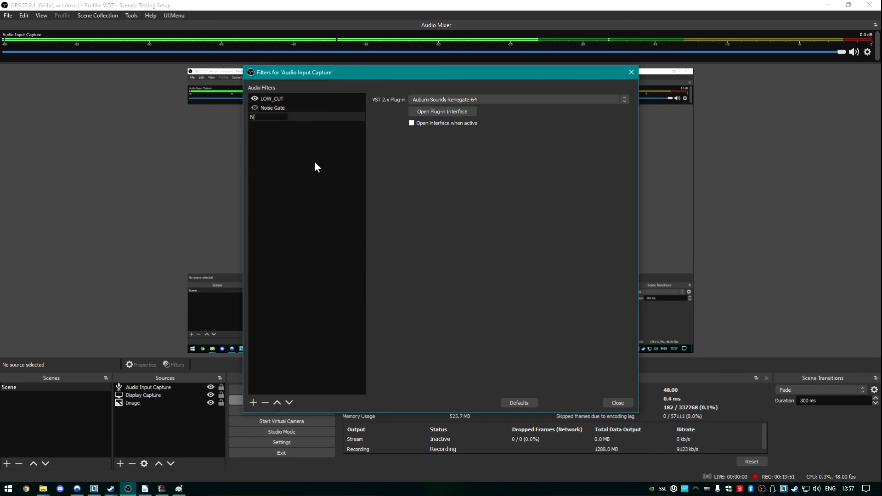
text(oisy_Noise)
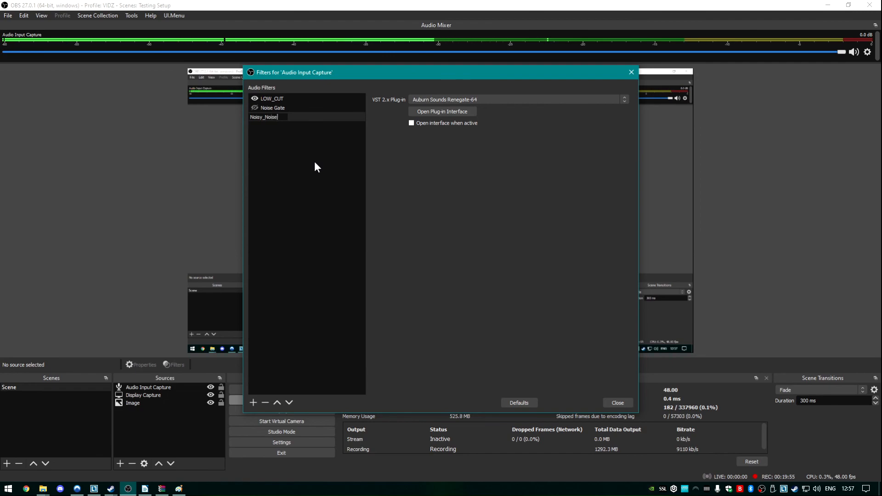
text(Gate)
key(Return)
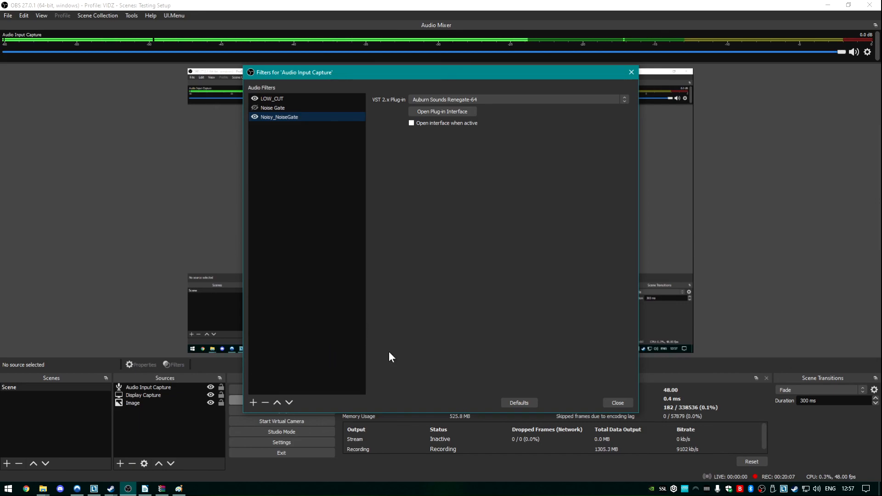
click(431, 470)
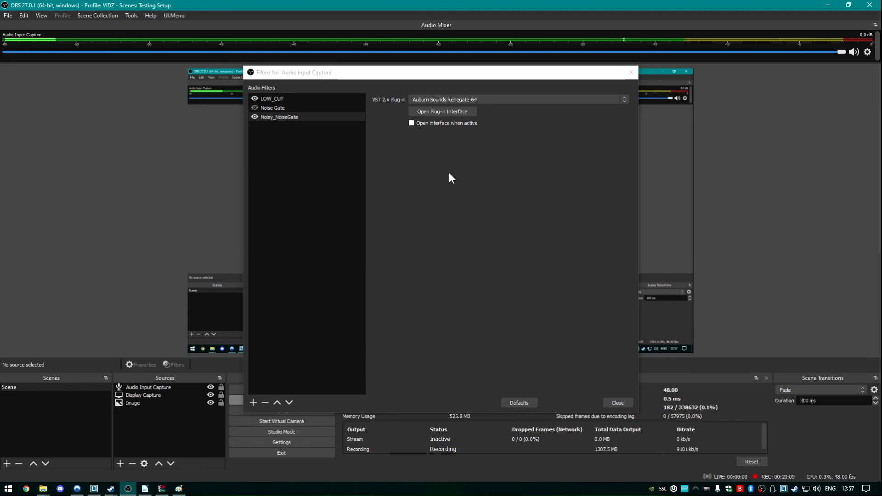